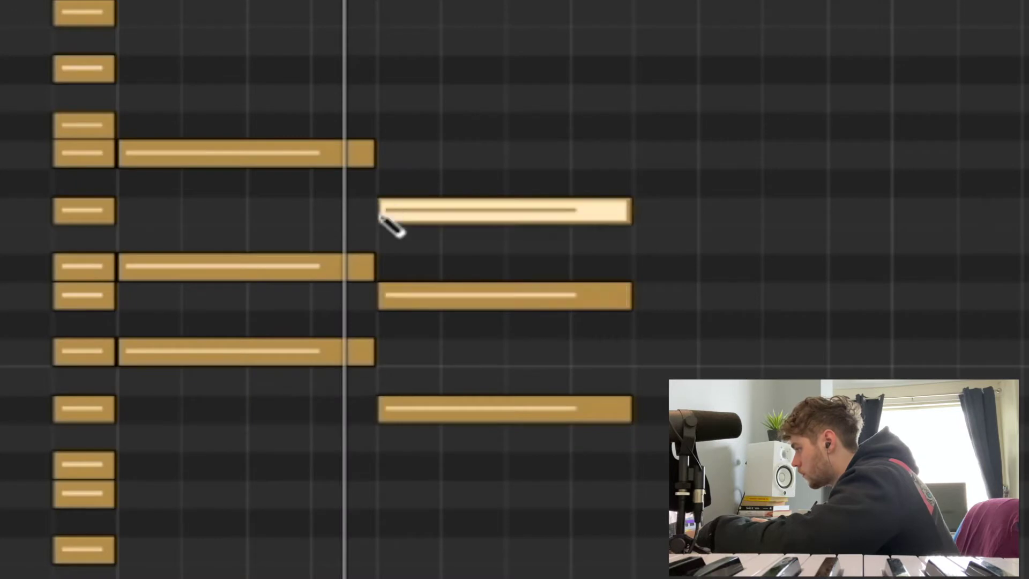
Step: Repeat the two chords in bars 18 and 19 so that they also fill bars 20 and 21
drag(592, 274, 460, 151)
key(super+r)
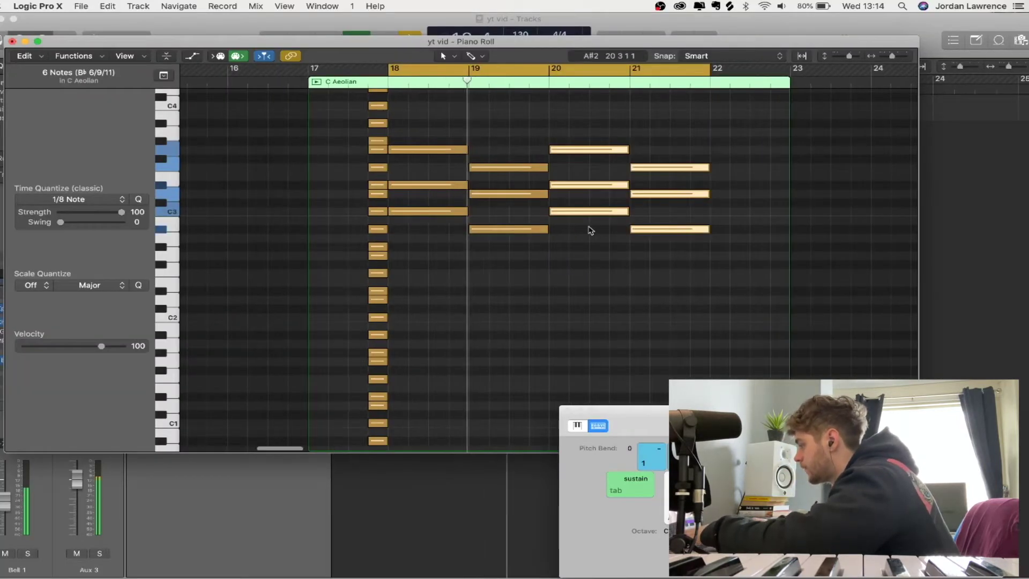
Step: Reshape the bar 20 chord to G#2, C3 and F3 by lowering each of its three notes
click(575, 221)
drag(572, 212, 569, 247)
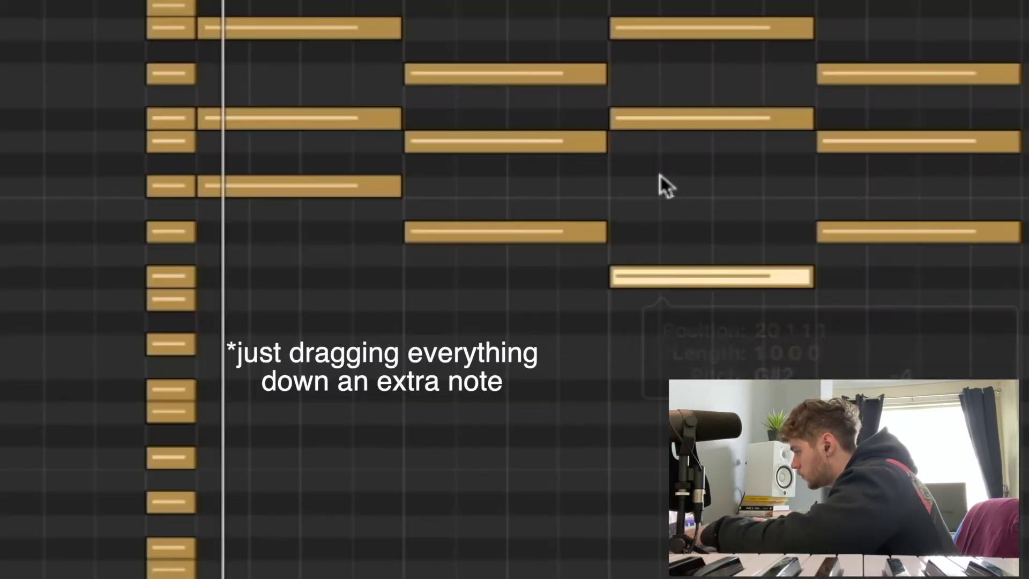
drag(566, 185, 566, 196)
drag(652, 147, 652, 199)
drag(652, 34, 651, 3)
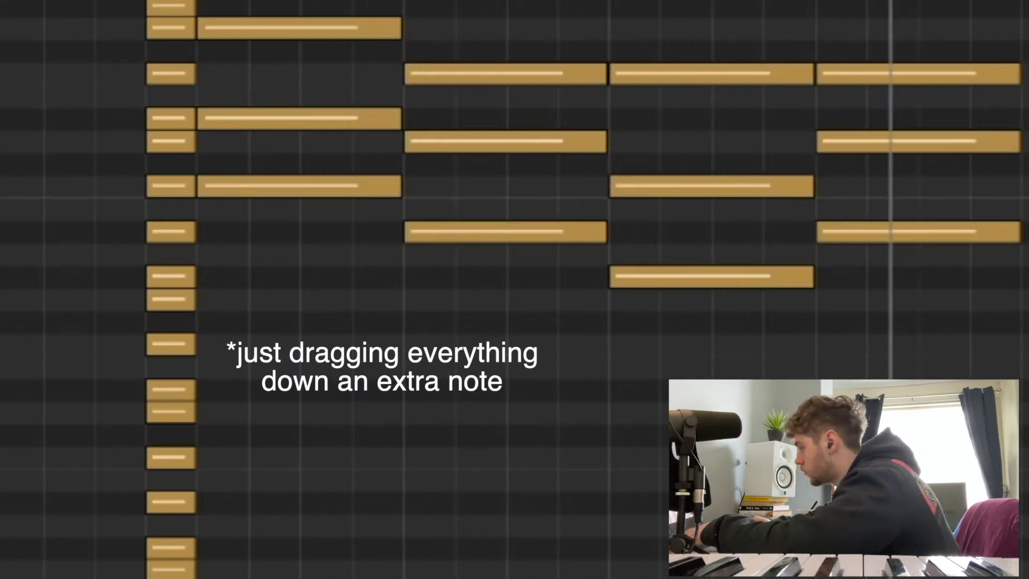
Step: Remove the stray one-bar note at D#5 above the bar 18 chord and resume playback
scroll(514, 290, up, 5)
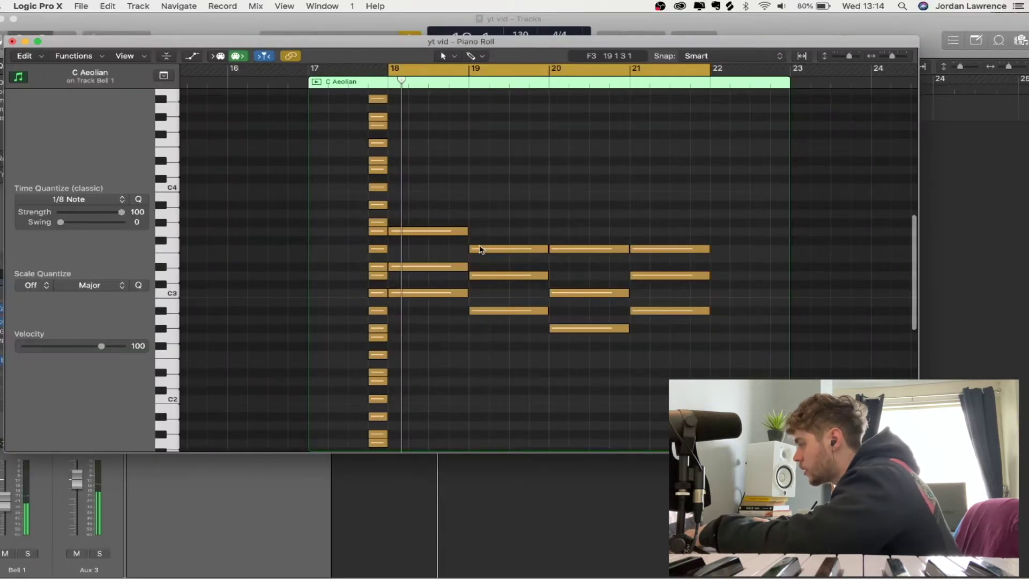
scroll(455, 185, up, 2)
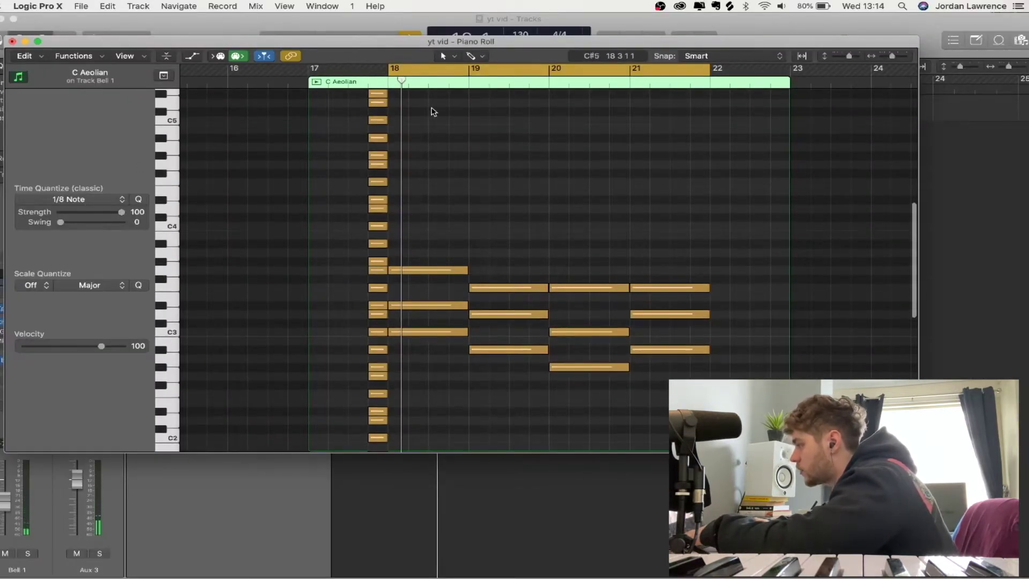
scroll(433, 169, up, 2)
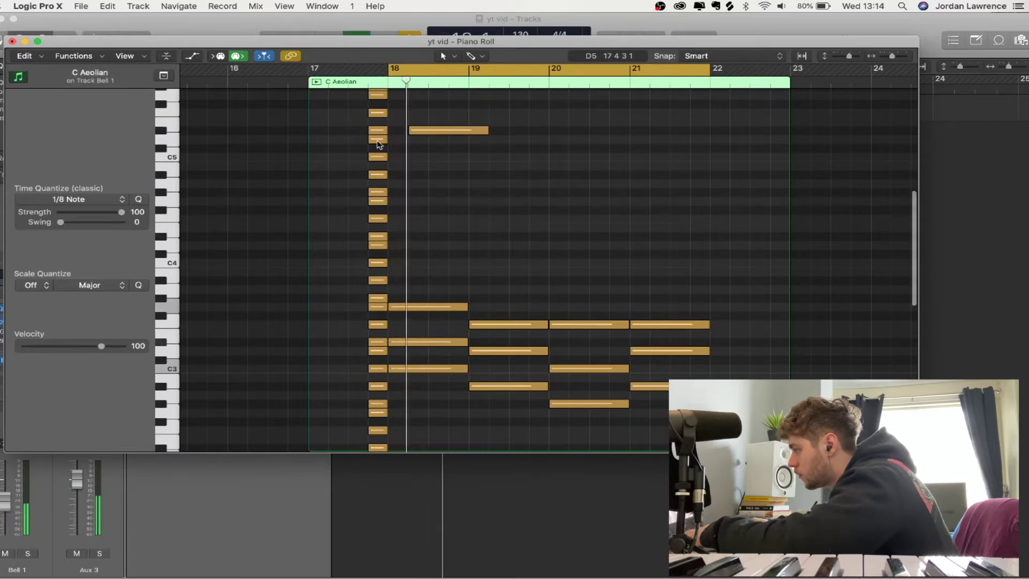
key(space)
drag(468, 164, 419, 97)
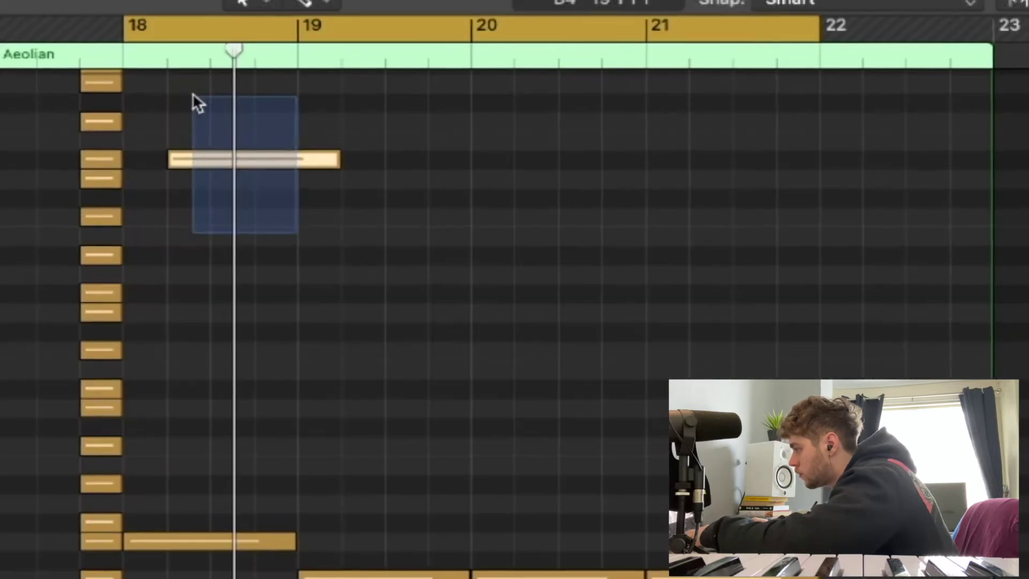
key(Delete)
key(space)
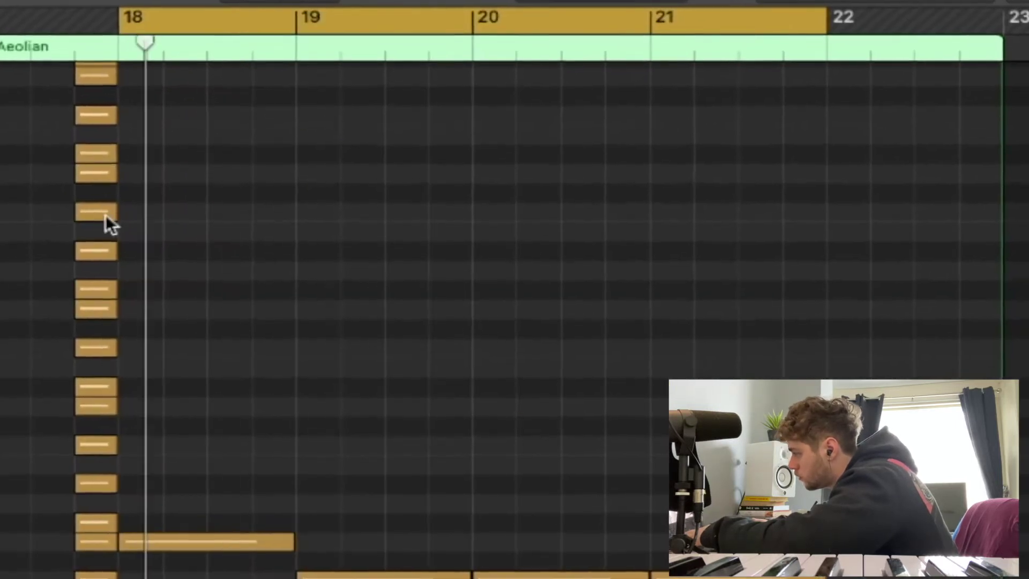
Step: Audition the upper scale guide notes and add a one-beat C5 melody note on beat 2 of bar 18
click(382, 157)
click(101, 250)
key(space)
super+click(166, 215)
key(space)
Step: Audition the guide notes around G#4 and add a one-beat G4 melody note on beat 4 of bar 18
click(193, 286)
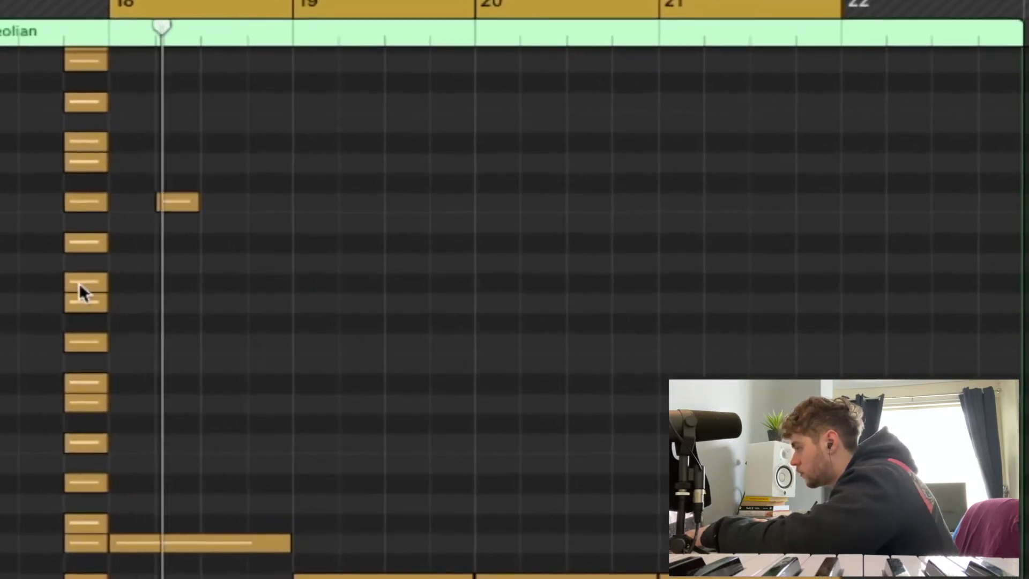
click(87, 280)
key(space)
super+click(250, 303)
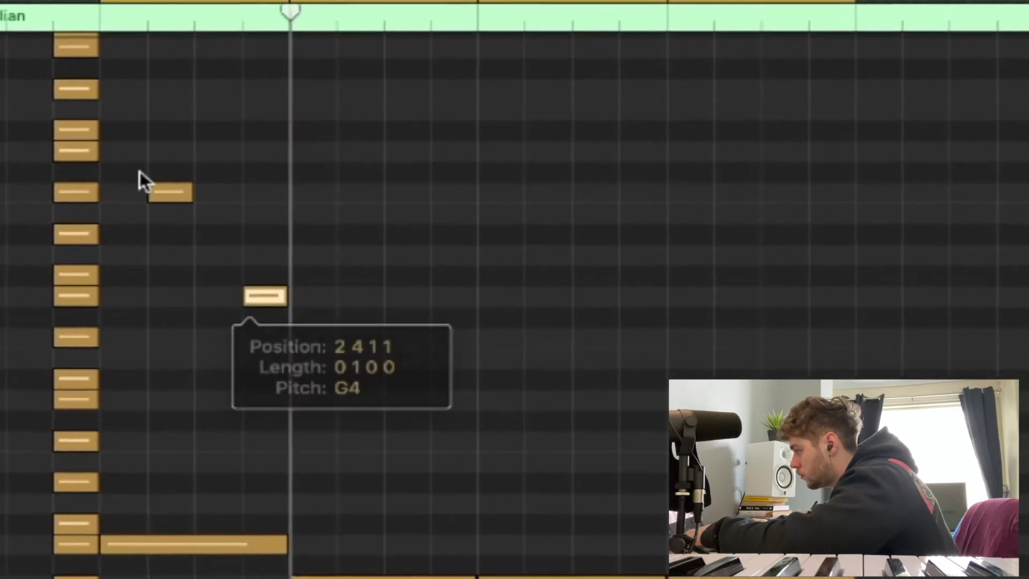
key(space)
click(146, 178)
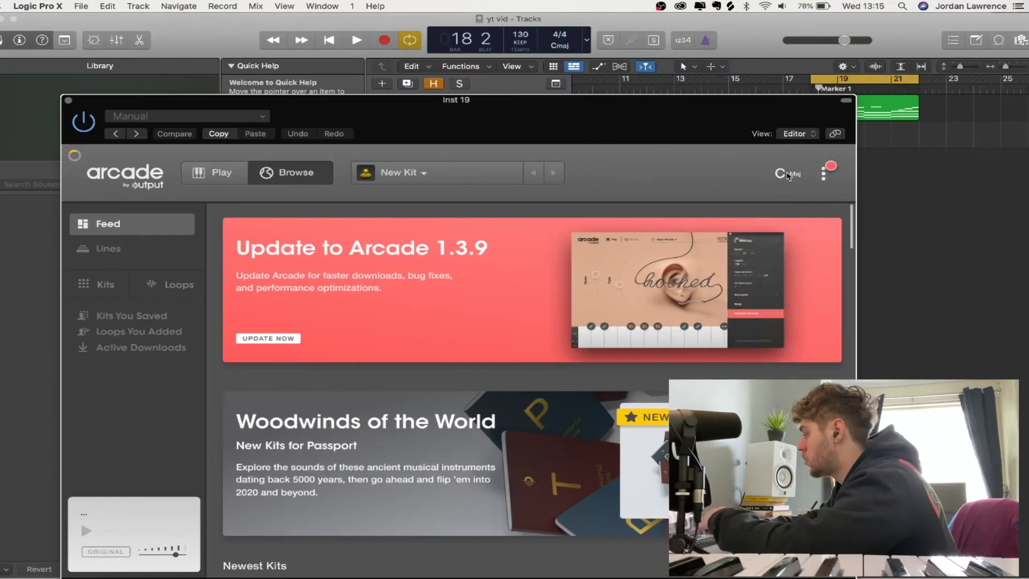
Step: Set Arcade's session key to B minor
click(785, 173)
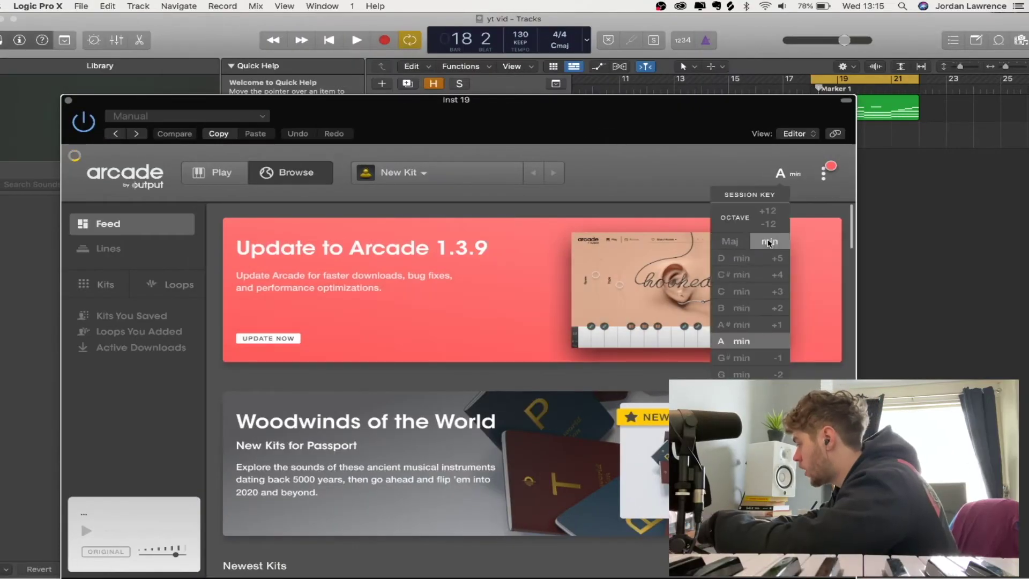
click(731, 307)
click(783, 173)
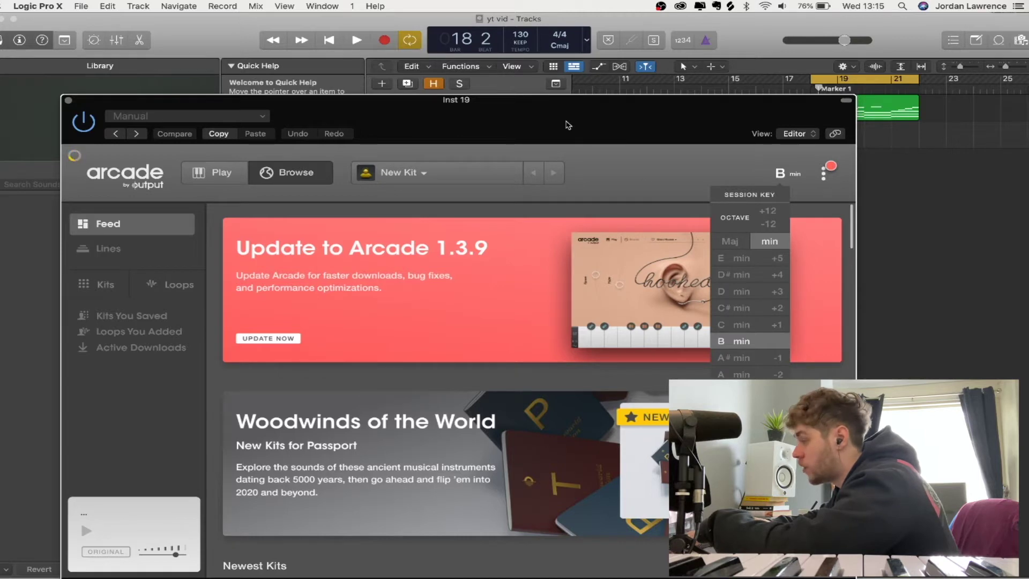
Step: Search Arcade's kits for "vocal"
click(88, 285)
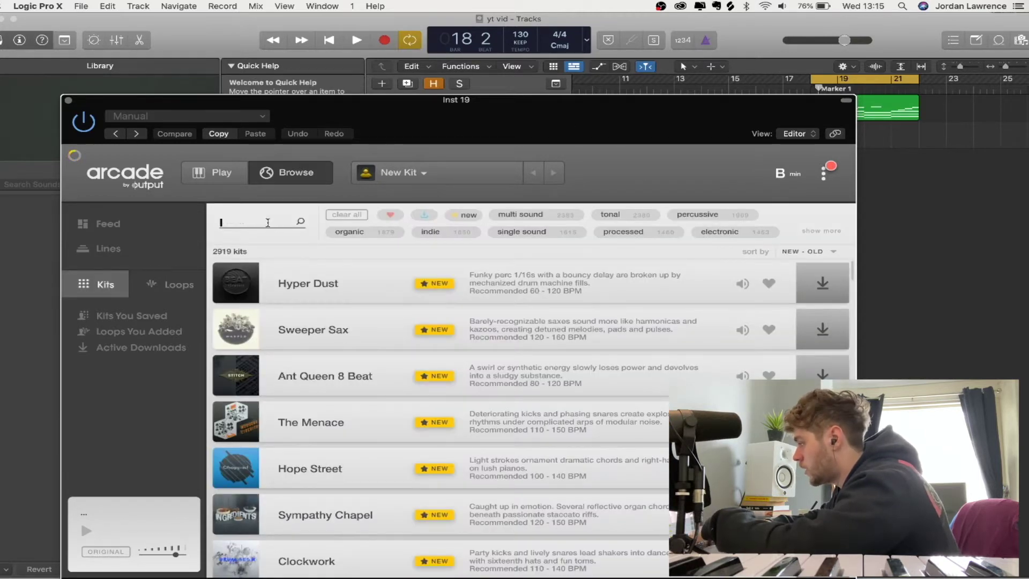
text(vocal)
key(Return)
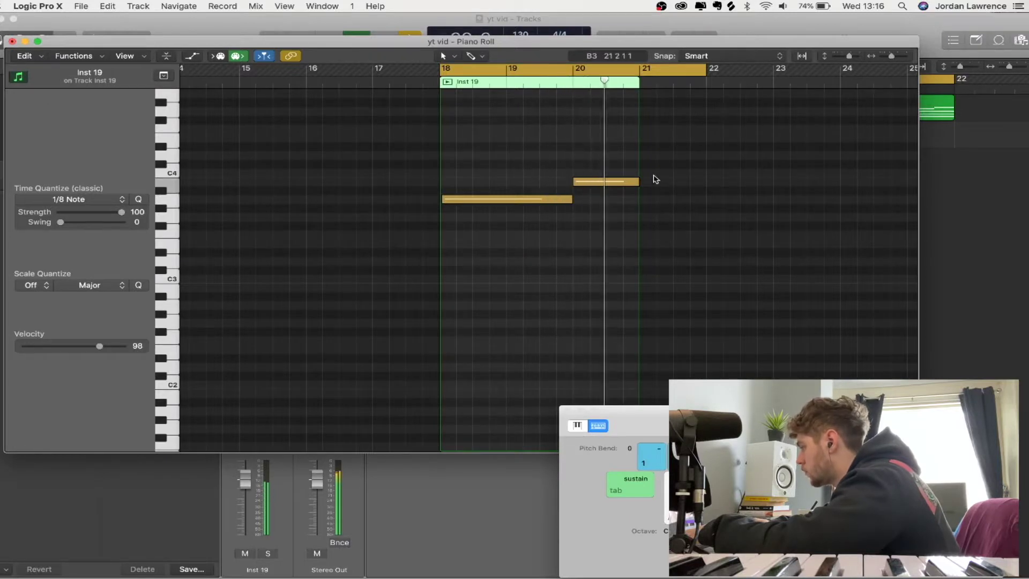
Step: Close the piano roll and load XLN Audio's RC-20 Retro Color as an audio effect on the Inst 19 track
click(11, 42)
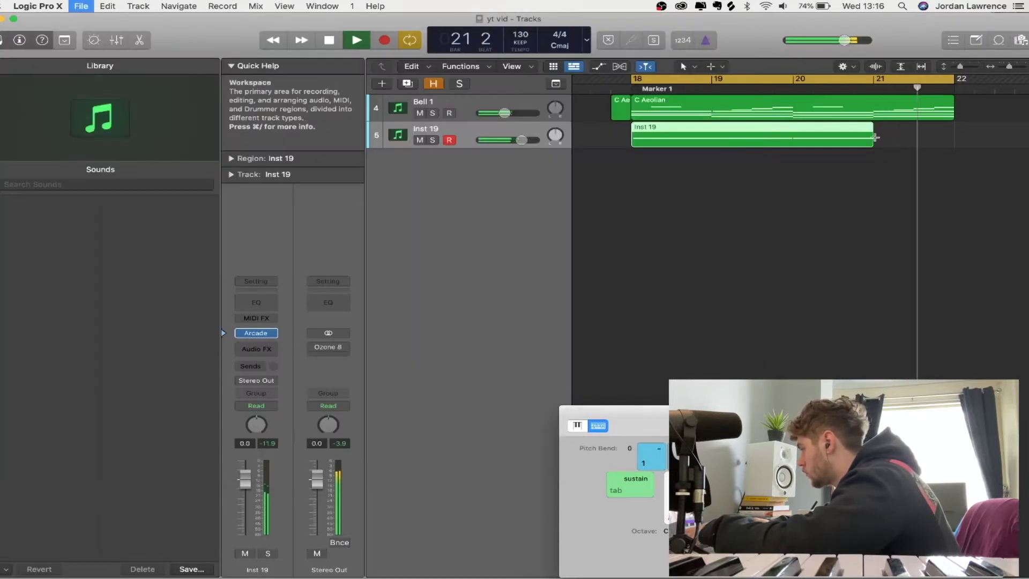
click(253, 347)
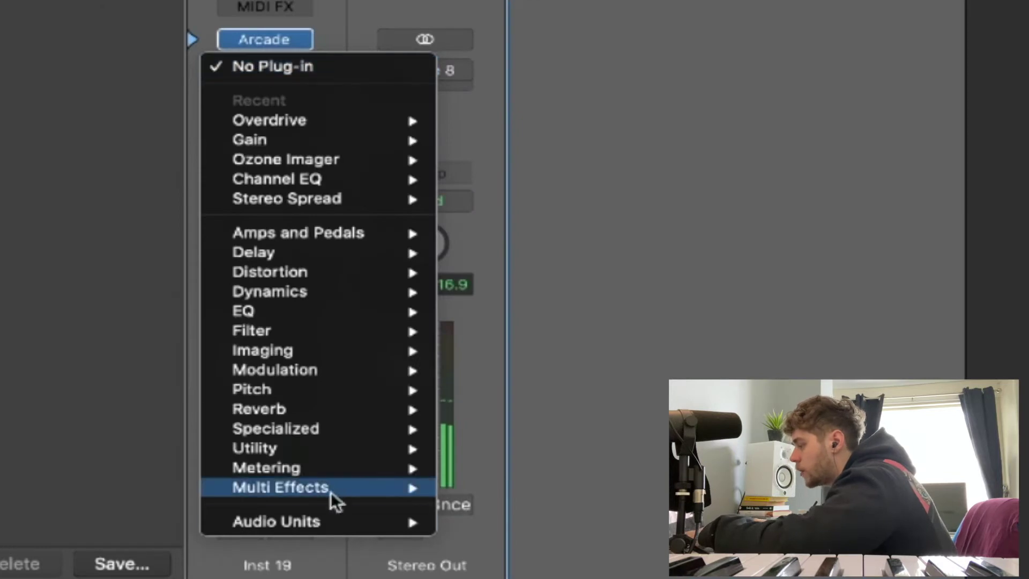
mouse_move(320, 524)
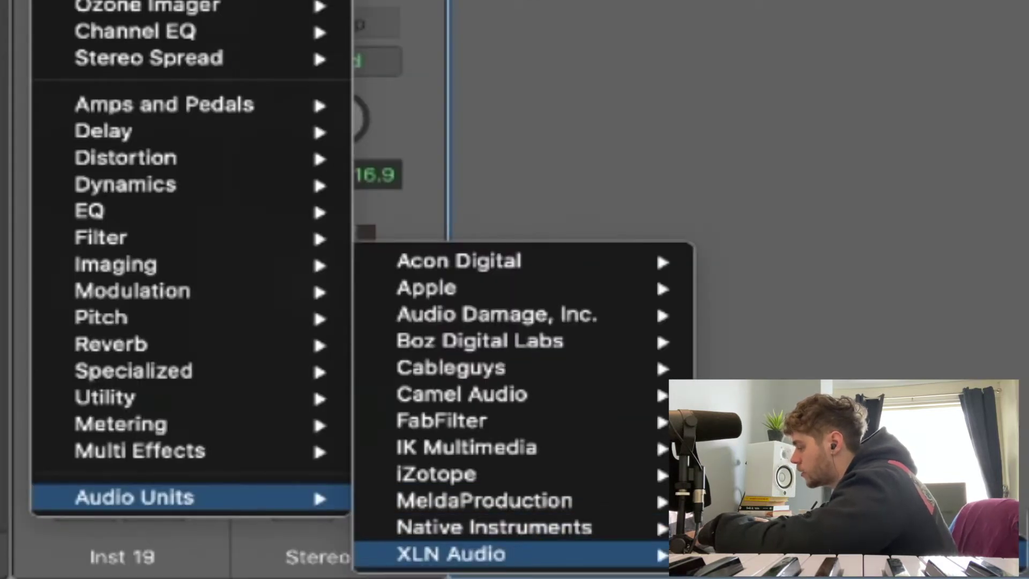
key(Escape)
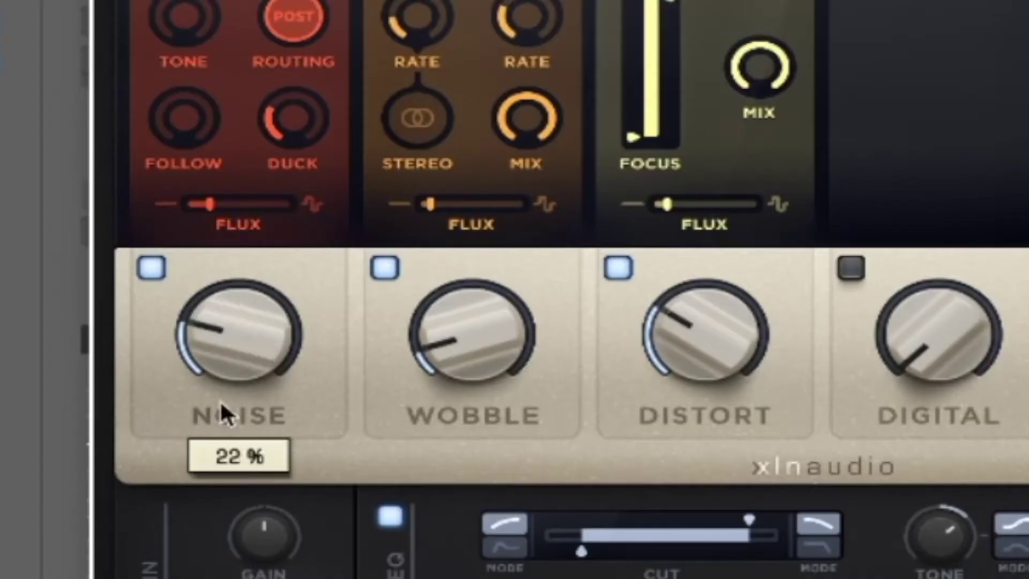
Step: Turn down RC-20's Noise and Wobble amounts, lower its EQ high cut, and close the effect window
drag(354, 463, 356, 489)
drag(438, 447, 438, 477)
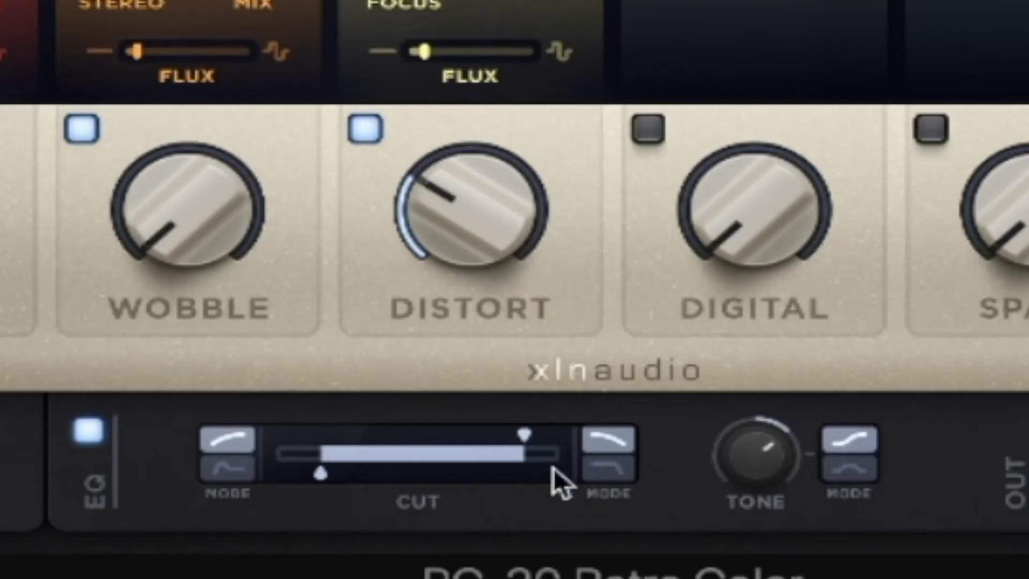
drag(531, 433, 497, 433)
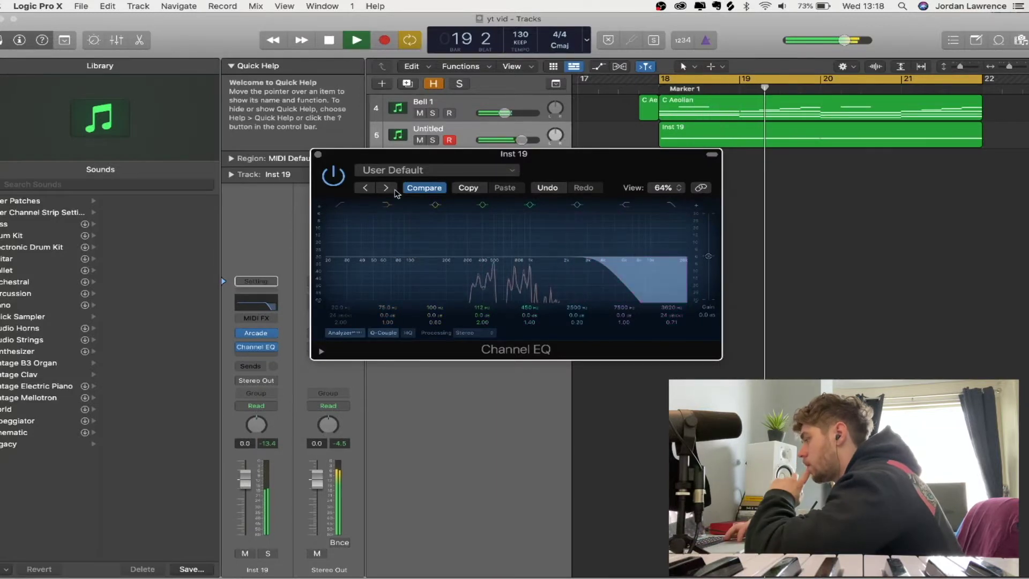
click(318, 155)
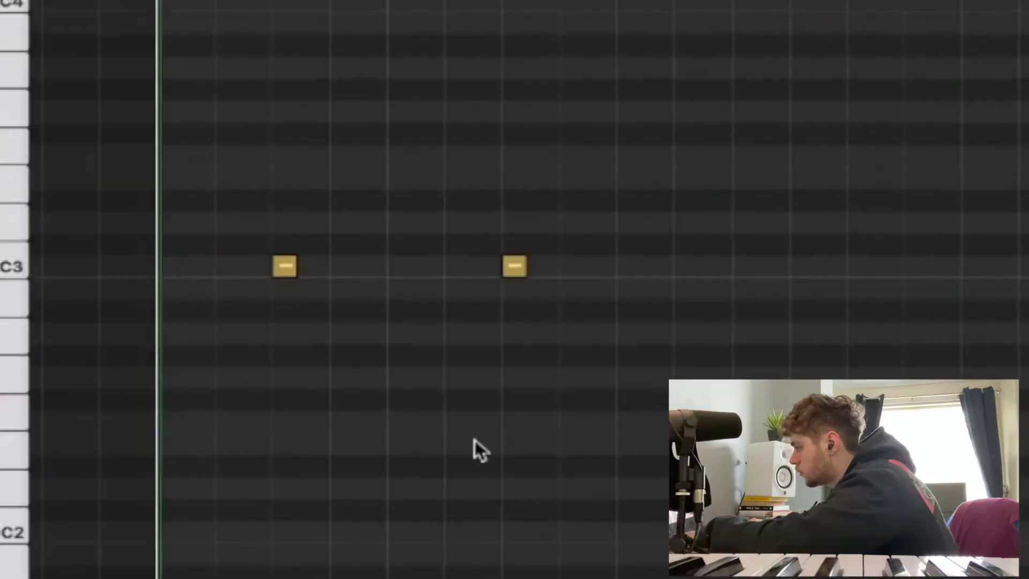
Step: Extend the clap pattern with C3 notes on beat 3 of the region's third and fourth bars
key(super+Left)
key(super+Right)
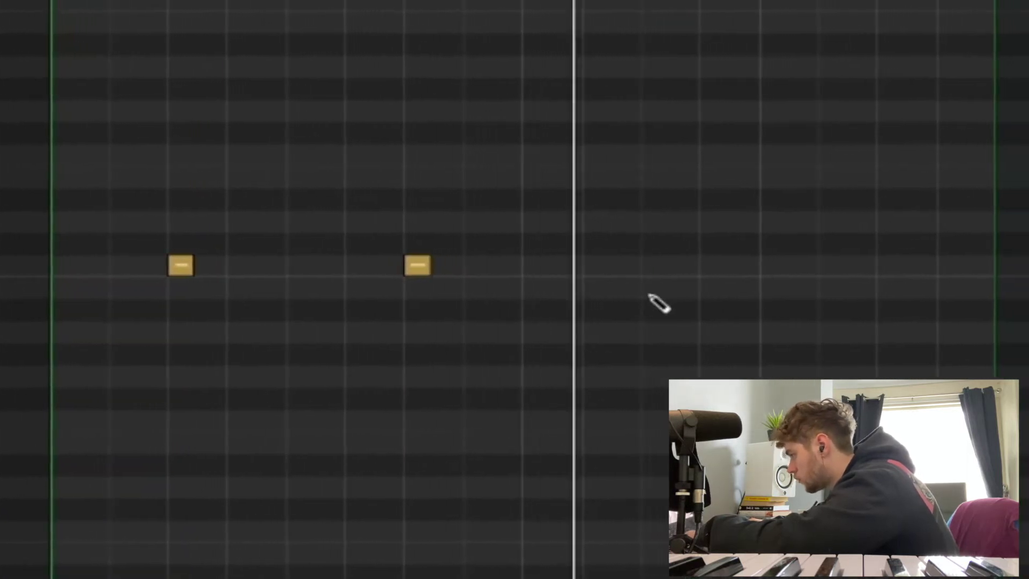
super+click(680, 268)
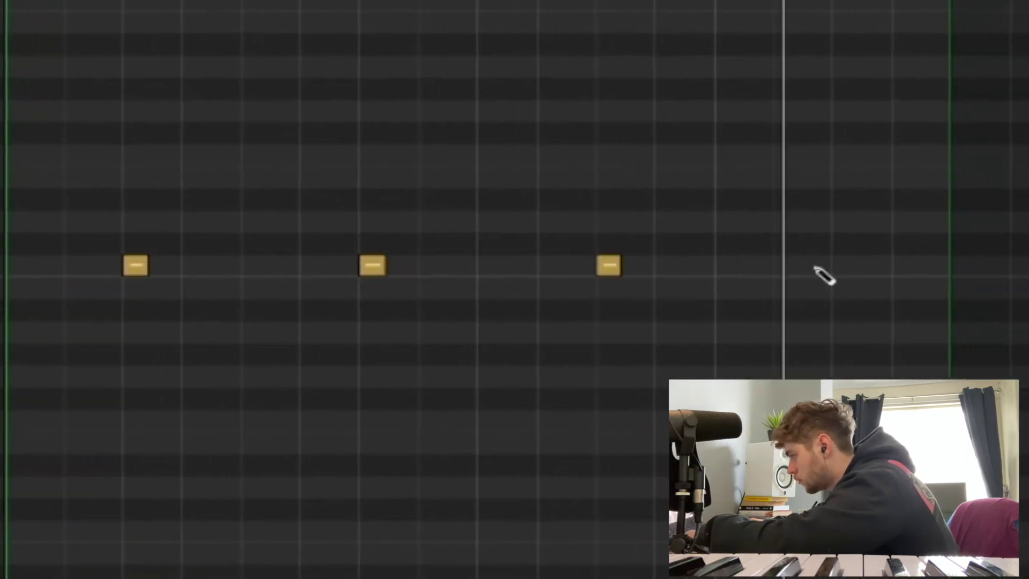
super+click(850, 266)
super+click(938, 267)
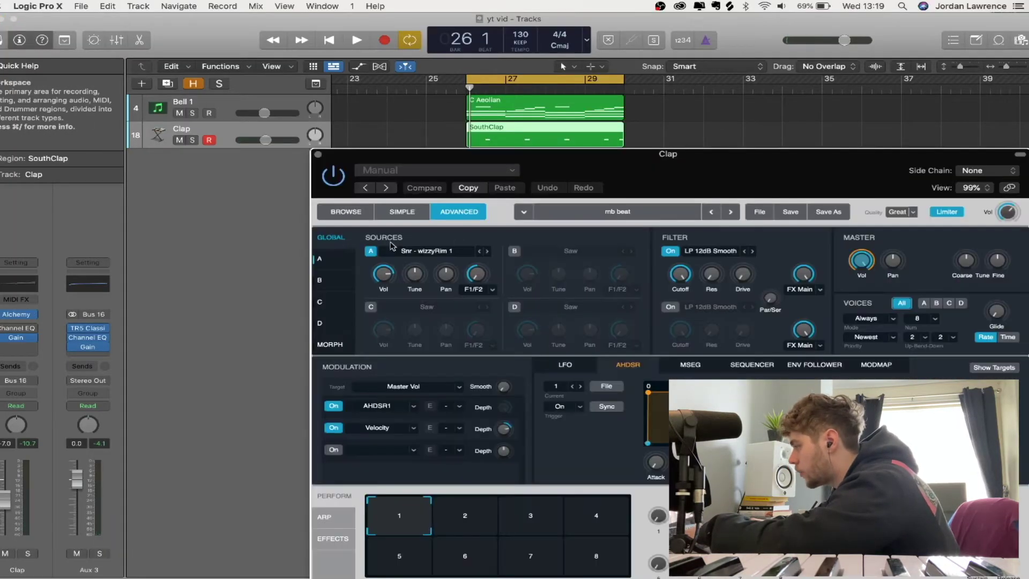
Step: Browse the Drums samples for Alchemy's source A and audition the entries around Snr - wizzyRim 1.wav
click(397, 246)
click(390, 264)
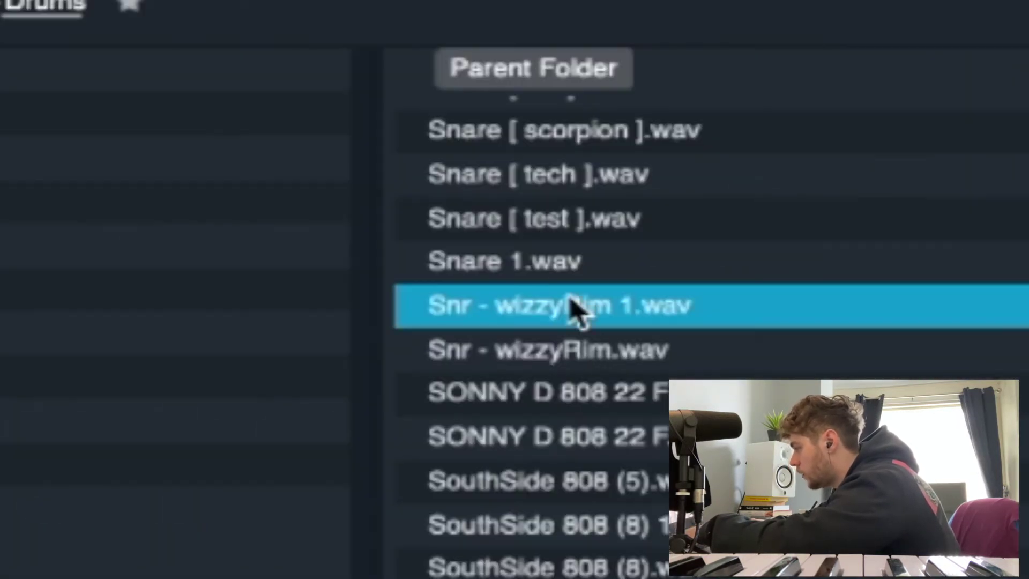
key(Up)
key(Down)
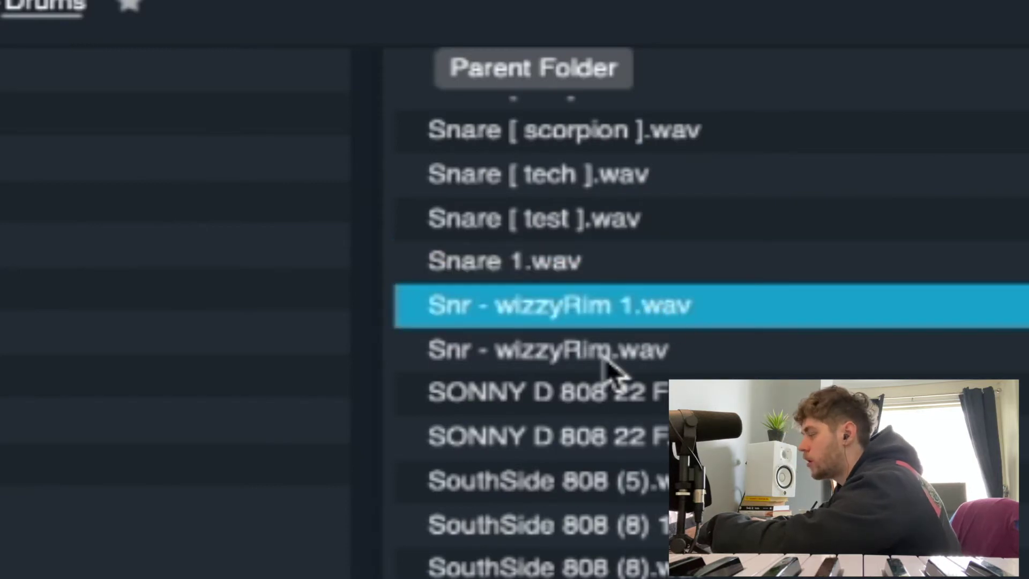
key(Down)
key(Up)
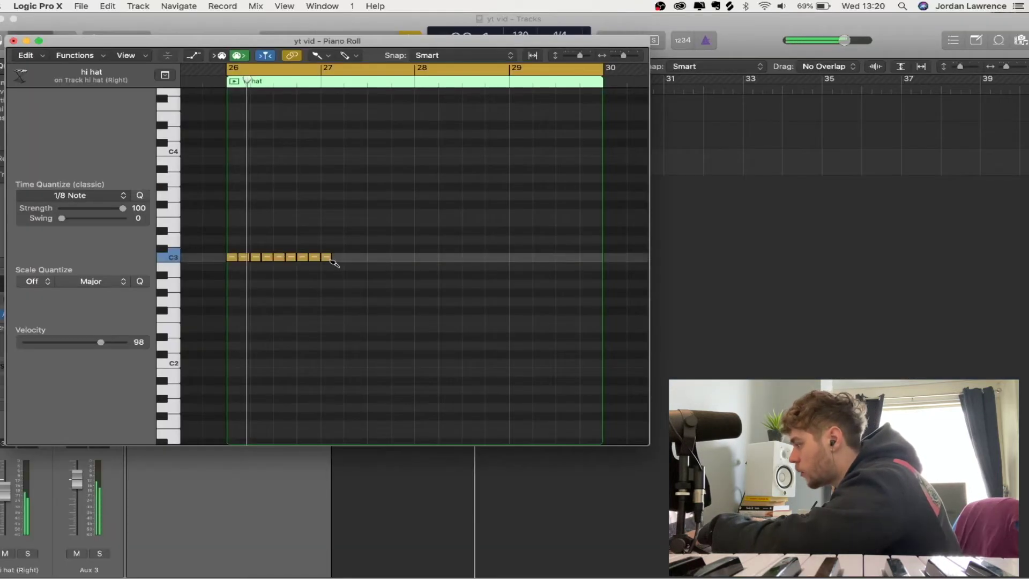
Step: Paint continuous C3 hi-hat notes to the end of the four-bar region, moving the notes that landed on B2 up to C3
drag(331, 260, 434, 269)
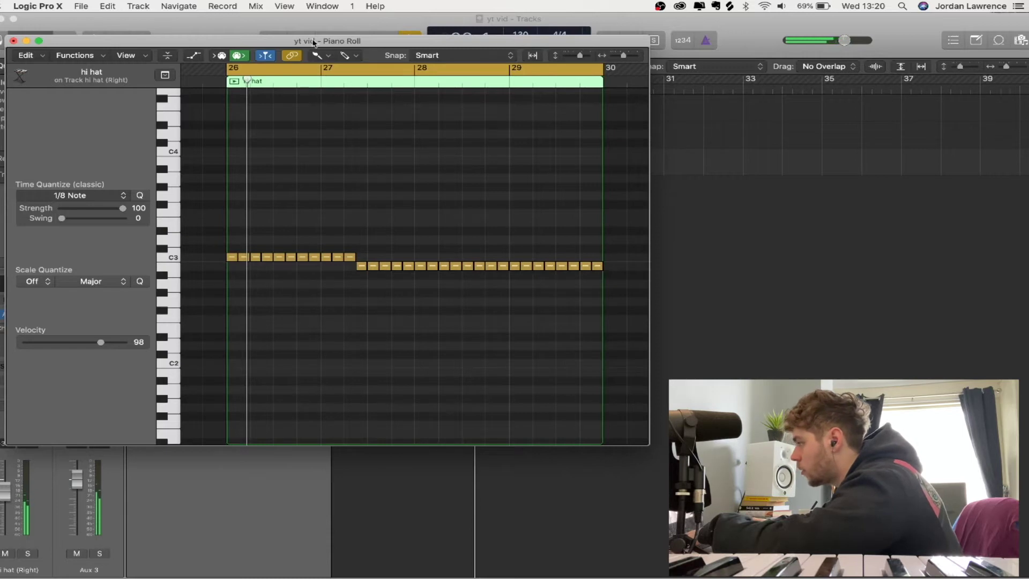
click(317, 55)
click(363, 70)
drag(617, 289, 438, 243)
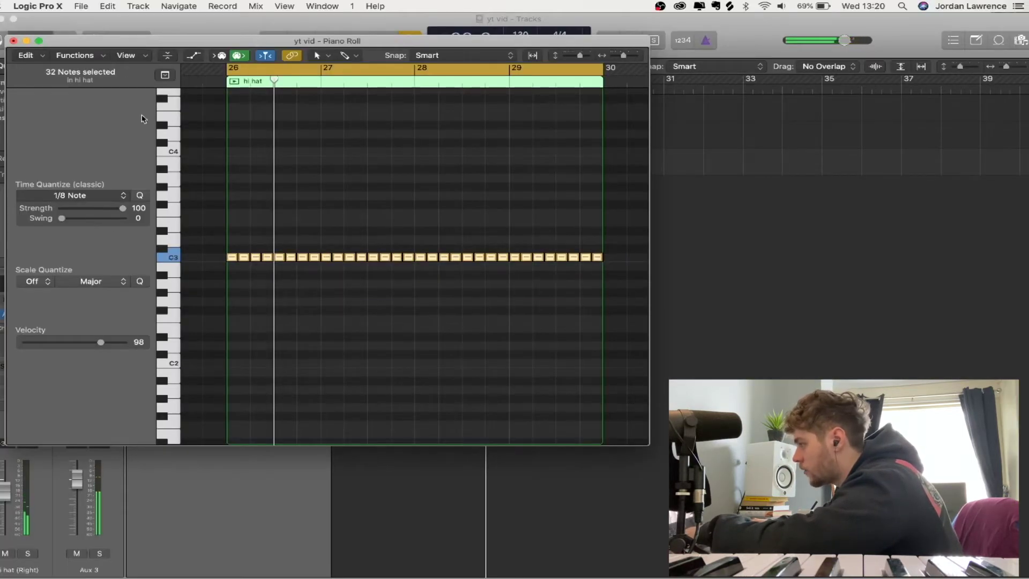
Step: Quantize all selected hi-hat notes to 1/4 Note and play the pattern
click(60, 196)
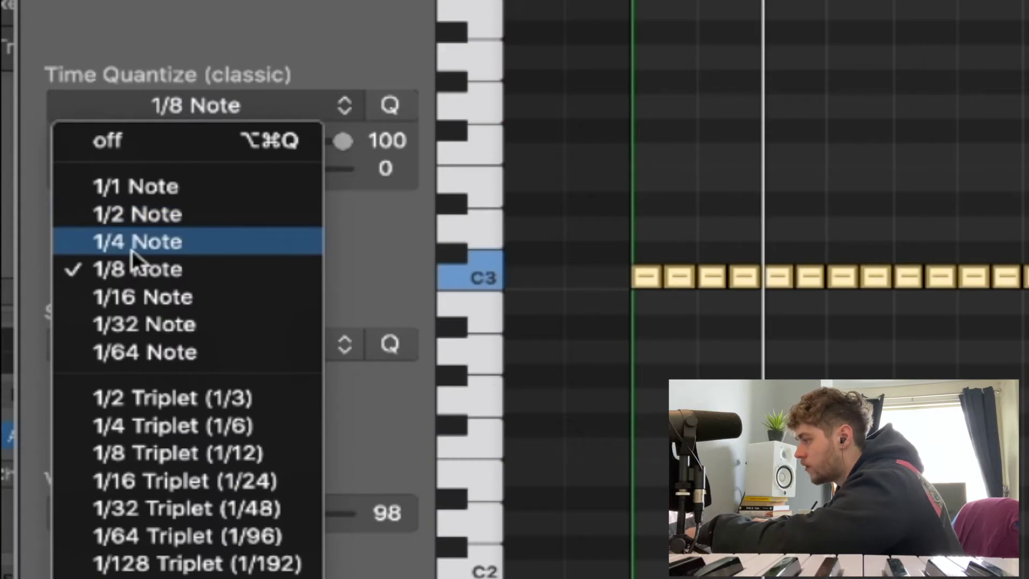
click(132, 249)
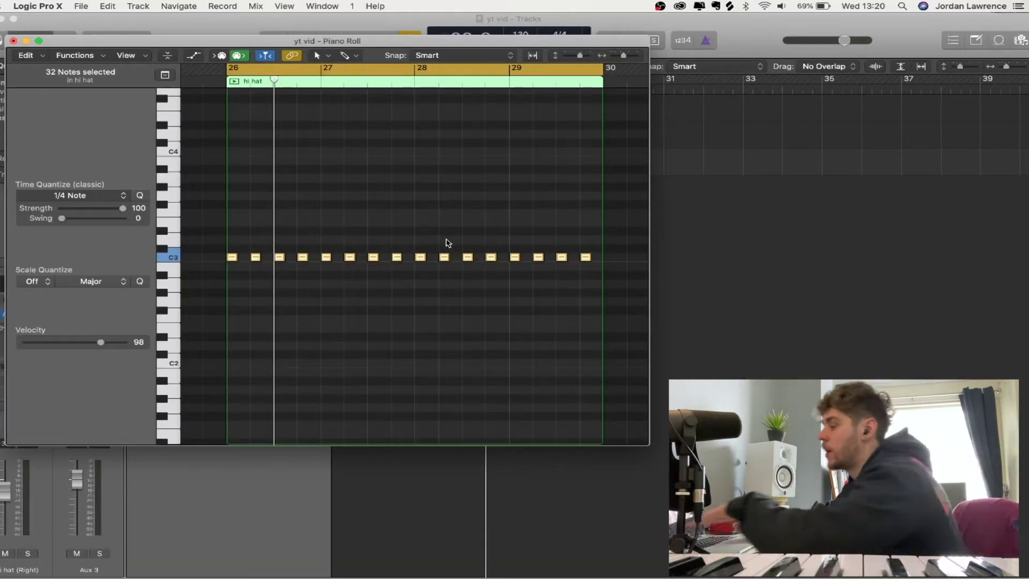
key(space)
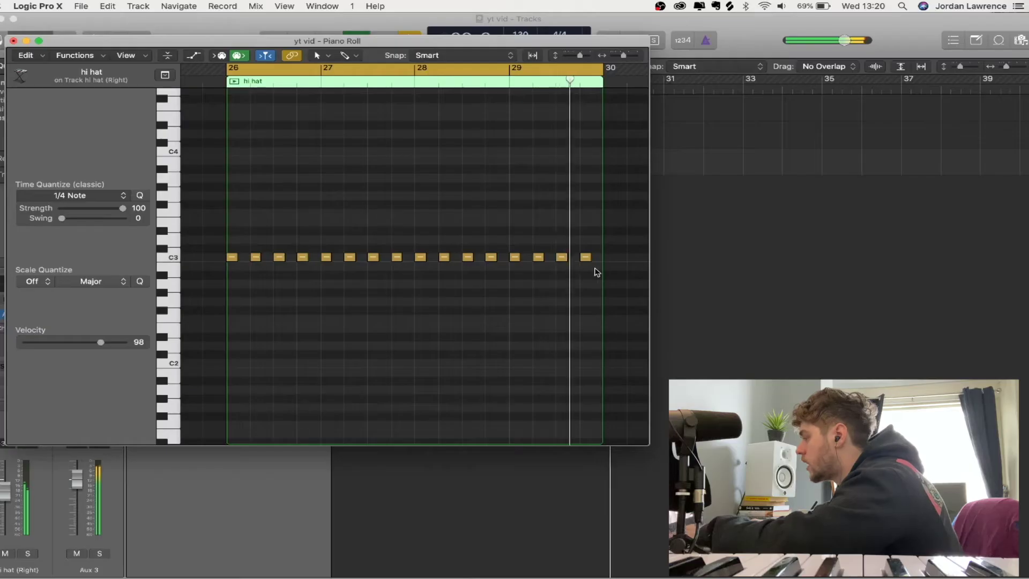
Step: Paint extra hits and short fast rolls below the C3 row of the hi-hat pattern with the Brush tool, undoing the last change
click(319, 56)
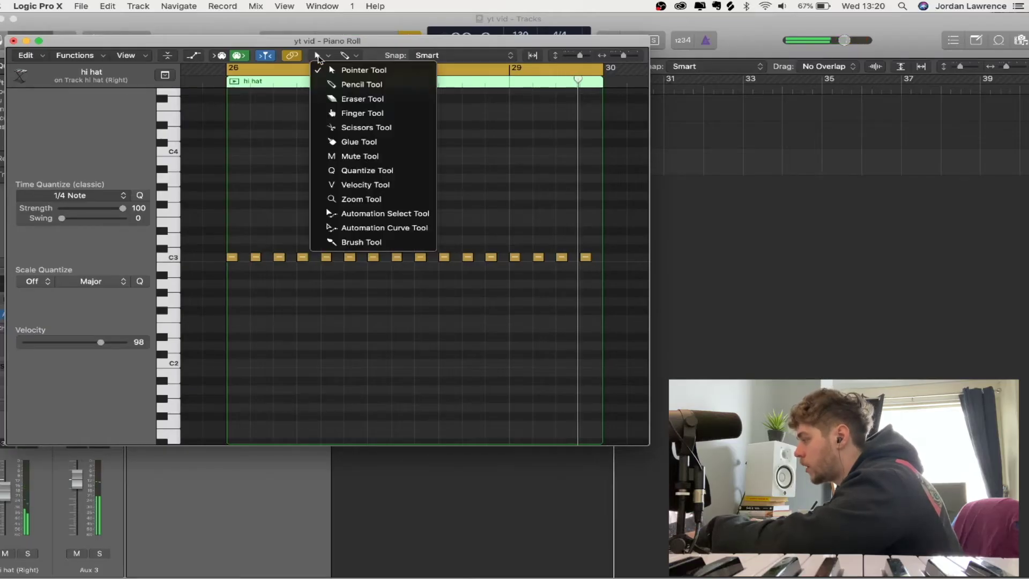
click(362, 242)
click(63, 196)
click(54, 266)
click(284, 294)
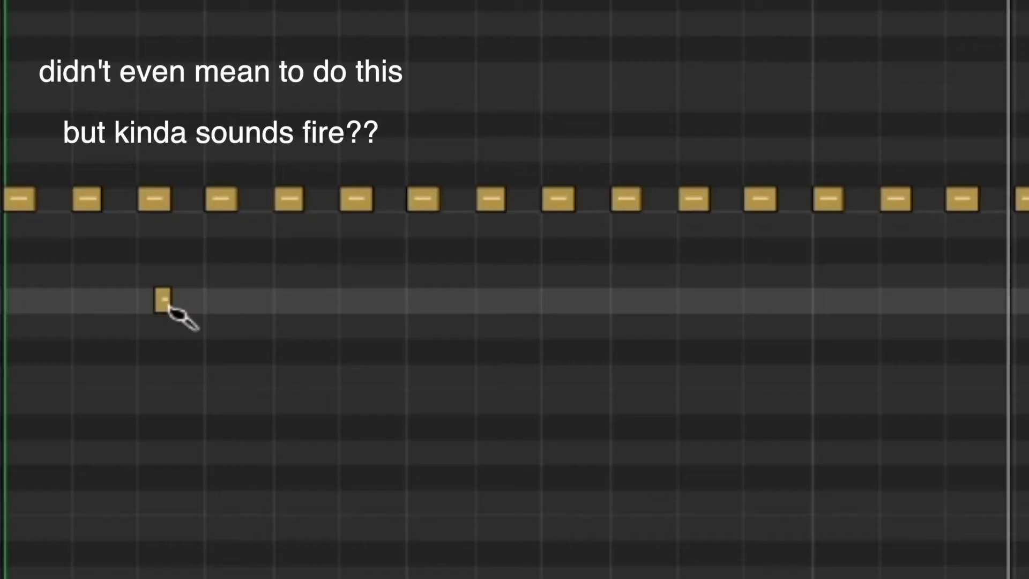
drag(169, 308, 831, 354)
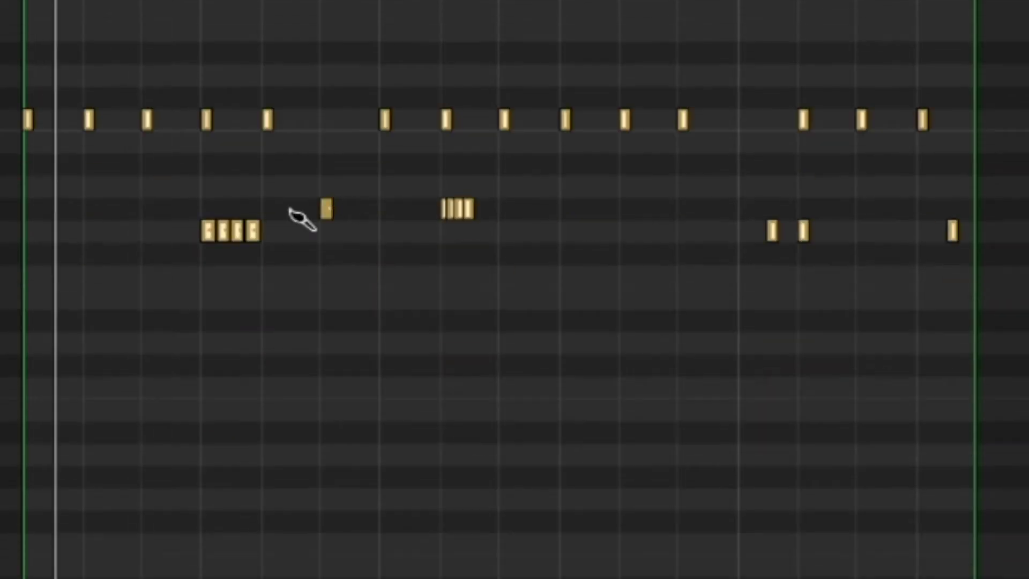
click(236, 185)
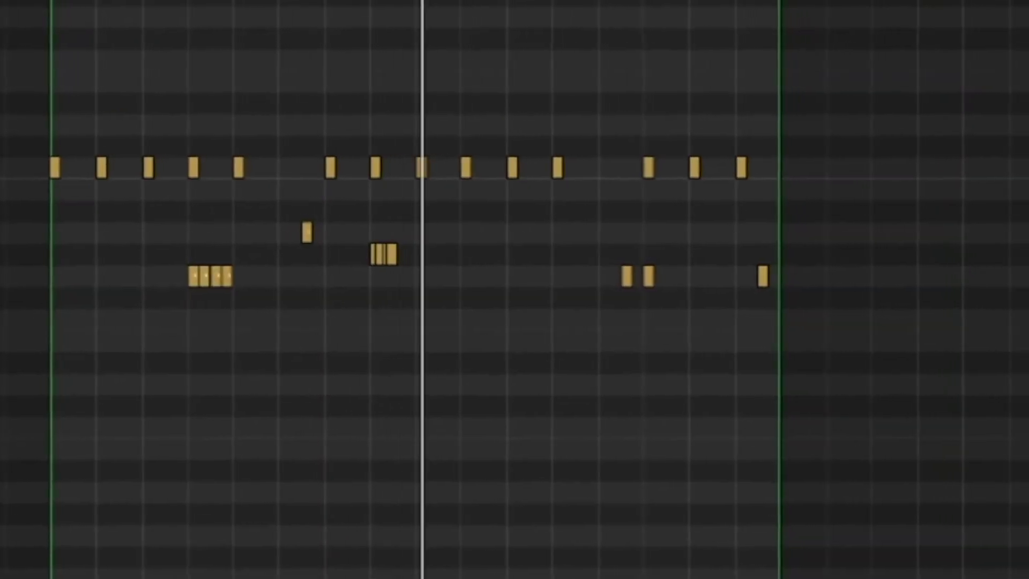
key(super+z)
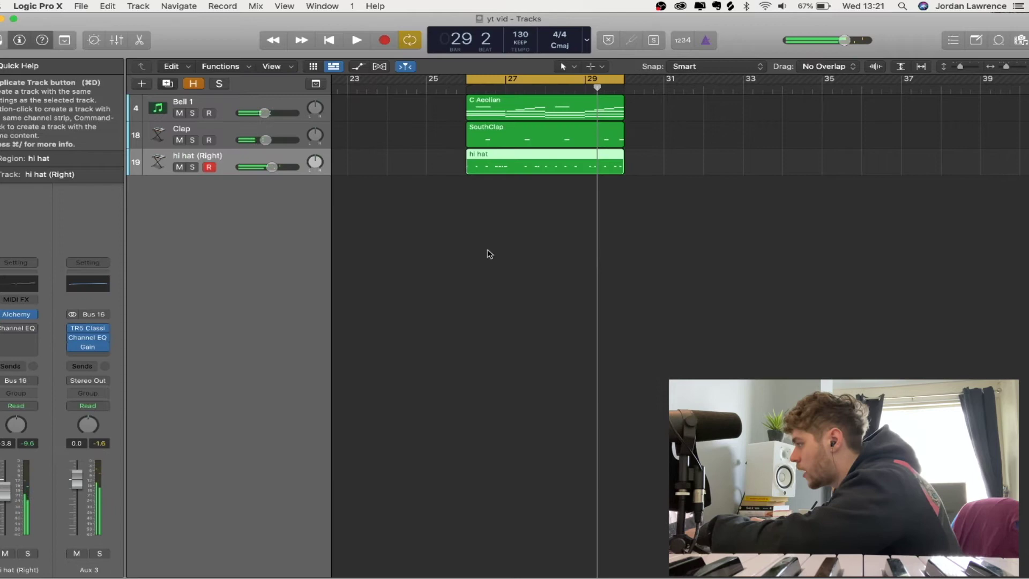
Step: Duplicate the hi hat track together with its region, pan the duplicate to -64 and start playback
key(super+d)
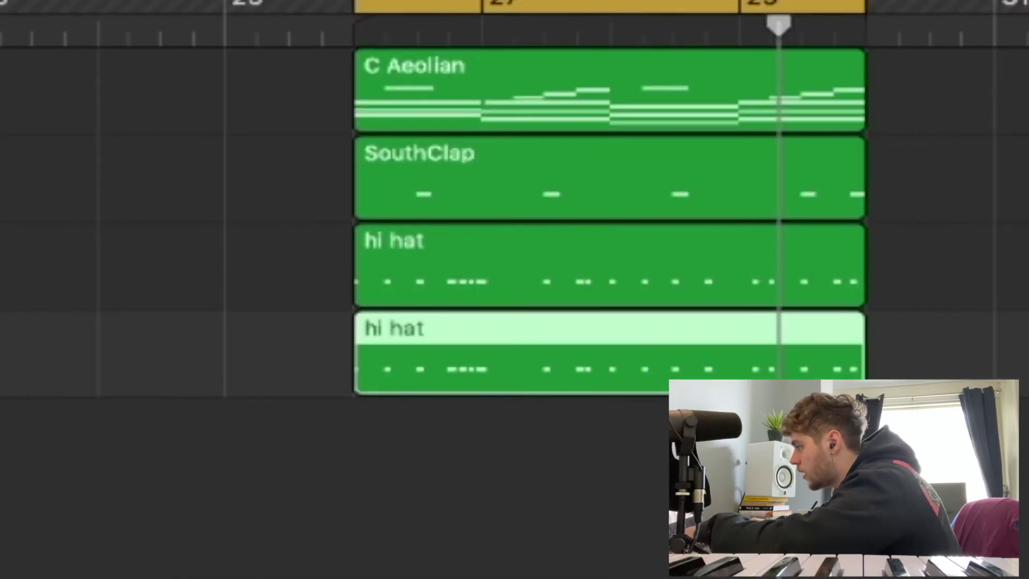
drag(331, 366, 331, 471)
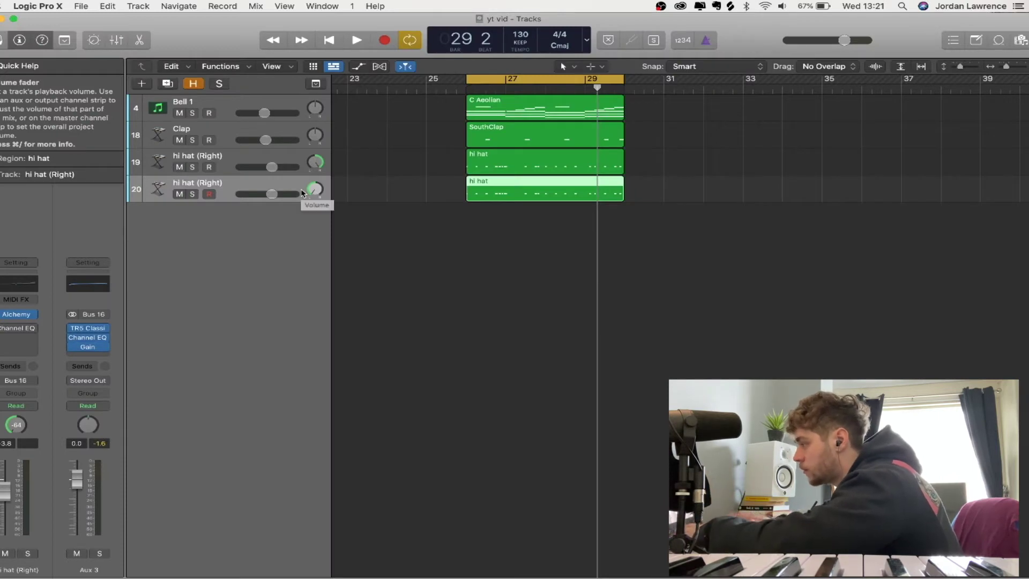
key(space)
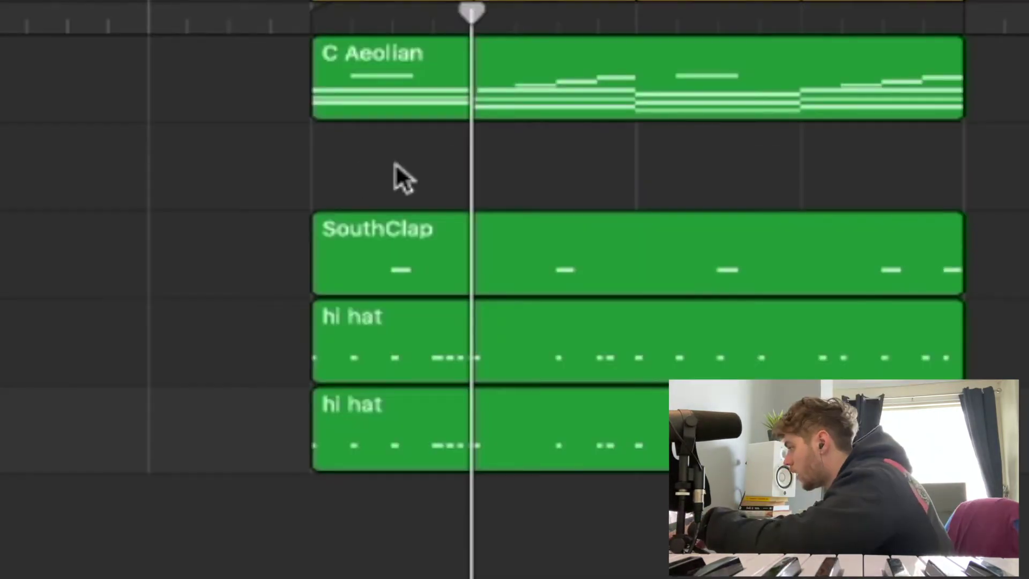
Step: Create a pattern region at bar 26 on the empty track above the clap, with Kick hits on steps 1 and 3, and play it
right_click(537, 135)
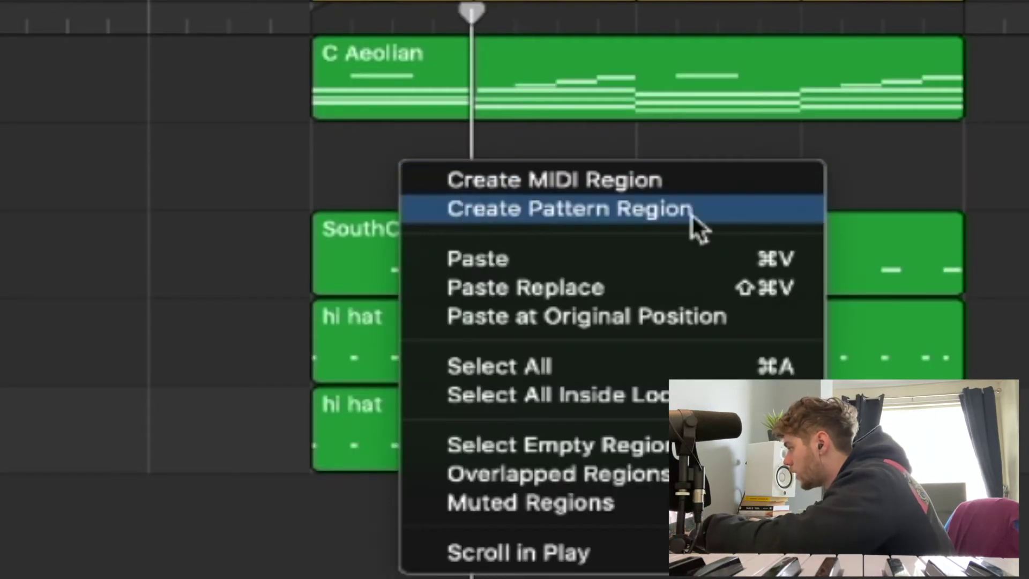
click(628, 149)
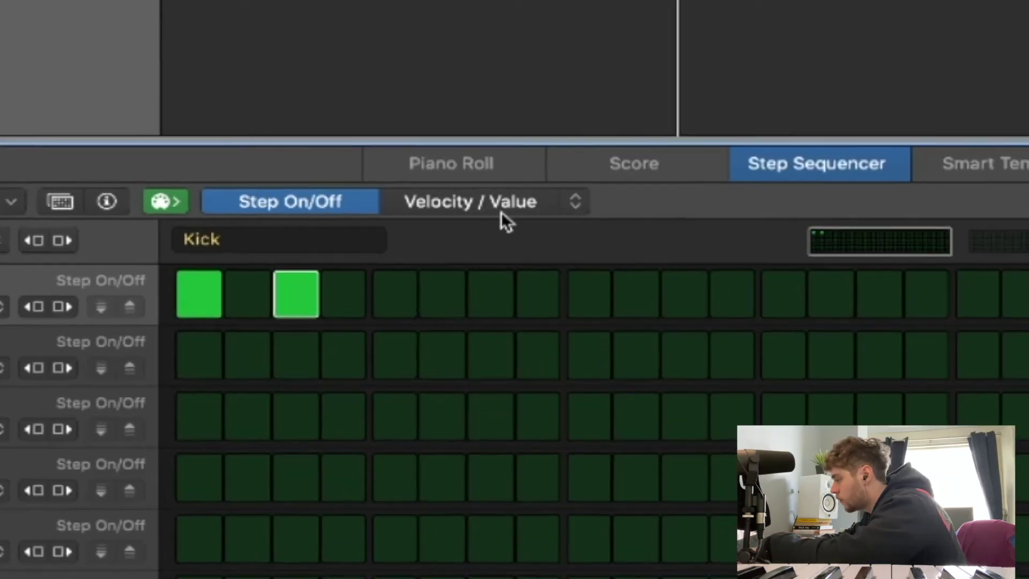
key(space)
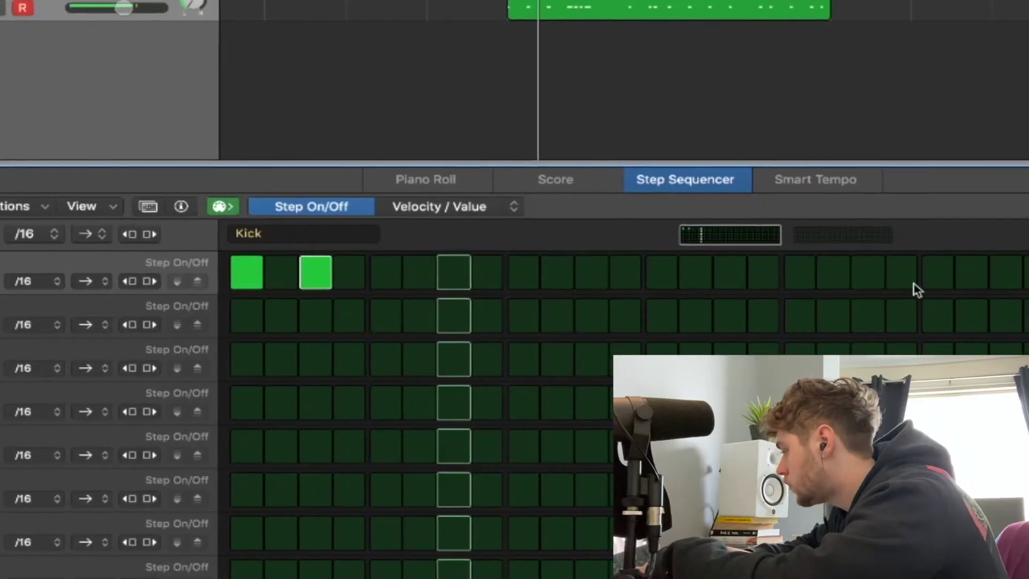
Step: Add Kick hits on step 21 of the pattern's first page and on steps 1 and 21 of its second page
click(776, 385)
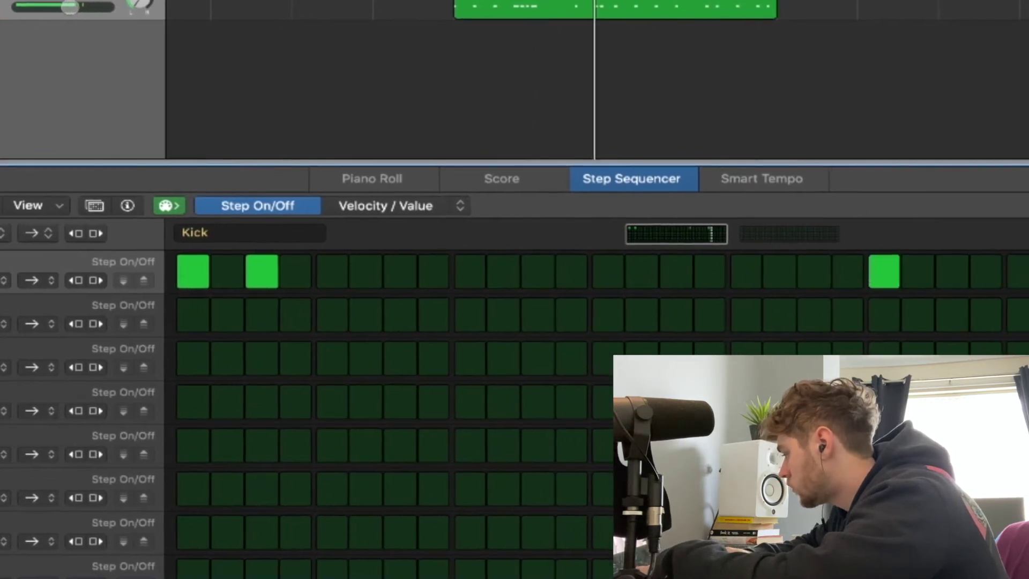
click(793, 237)
click(180, 272)
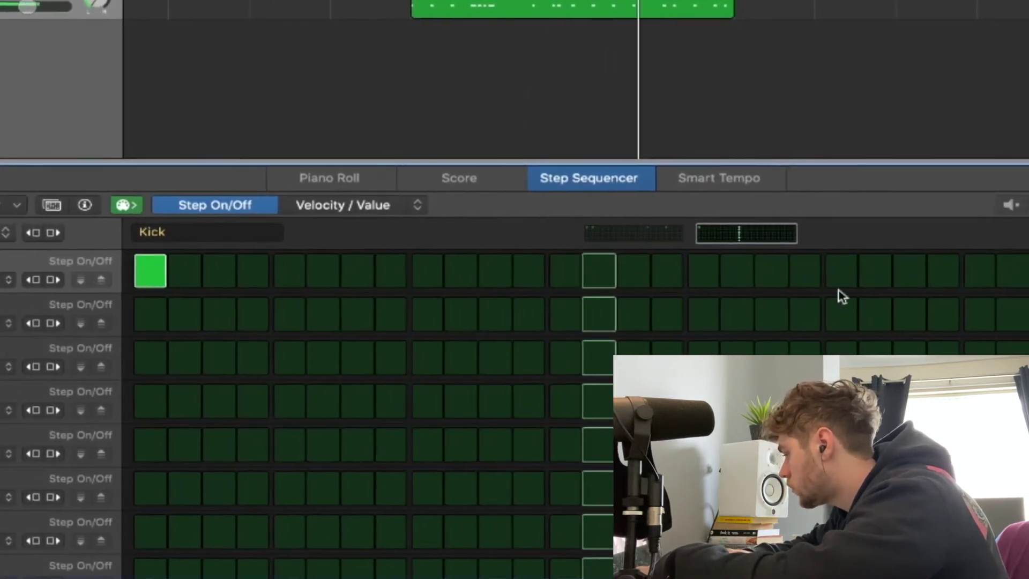
click(833, 271)
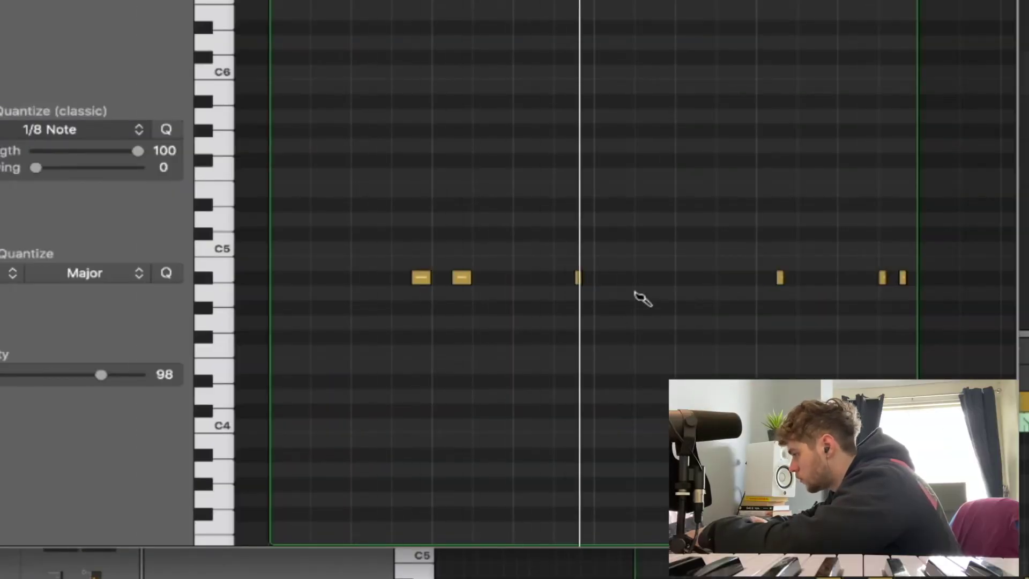
scroll(643, 300, right, 3)
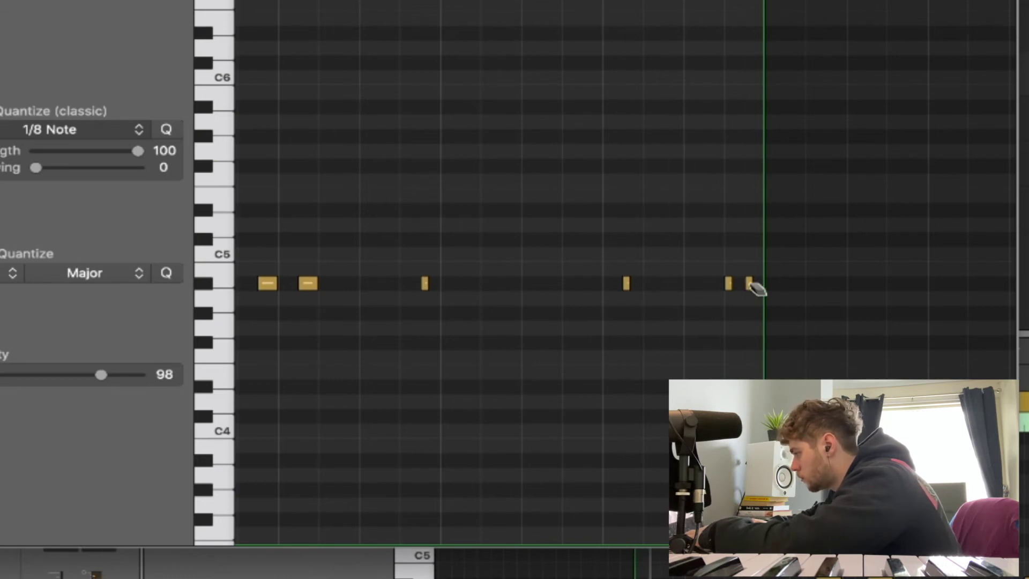
scroll(590, 268, left, 4)
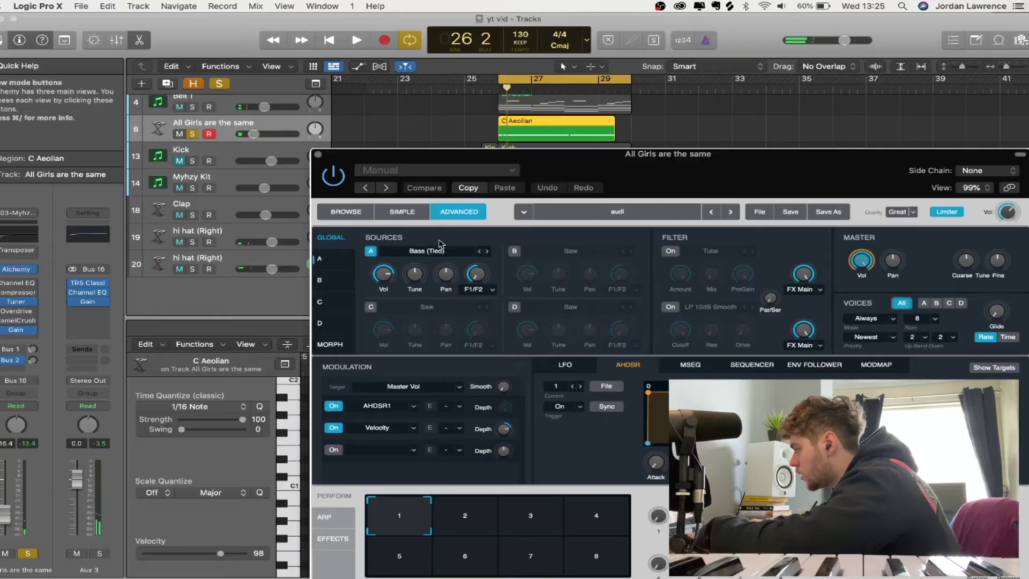
Step: Open the sample import for source A of Alchemy, audition low notes with Musical Typing at octave C0, and close the plug-in
click(426, 252)
click(426, 264)
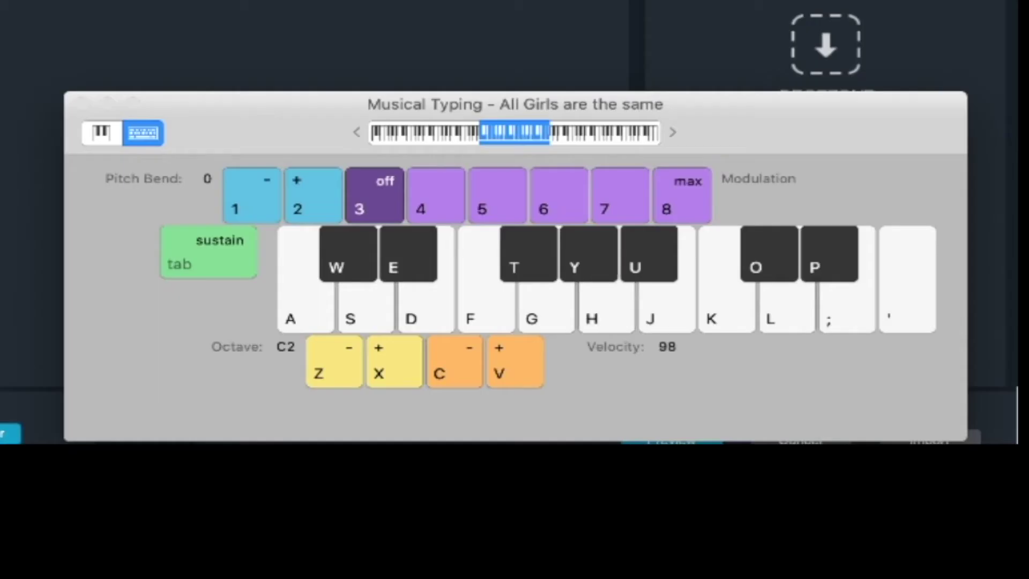
key(z)
key(z)
key(g)
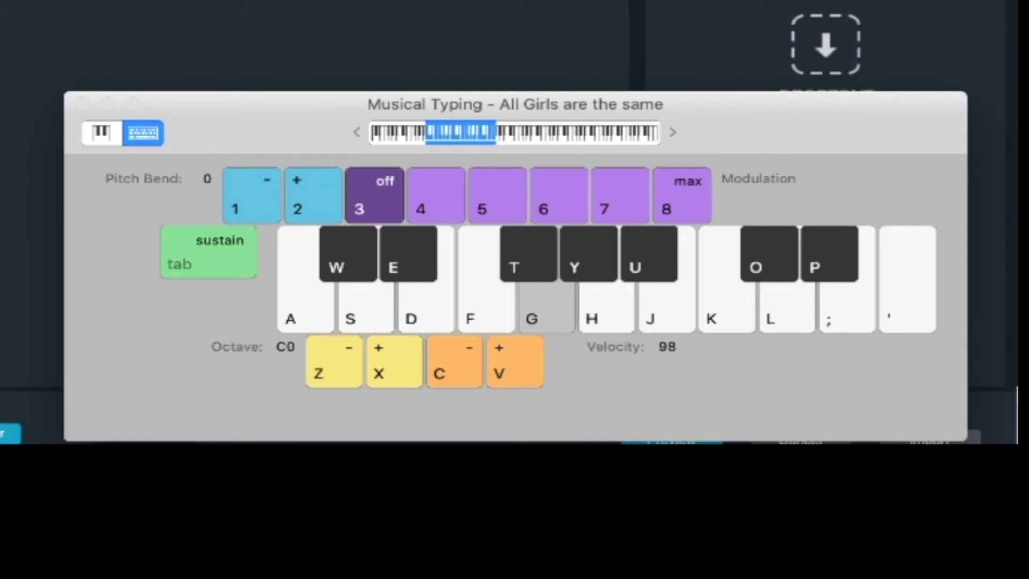
key(k)
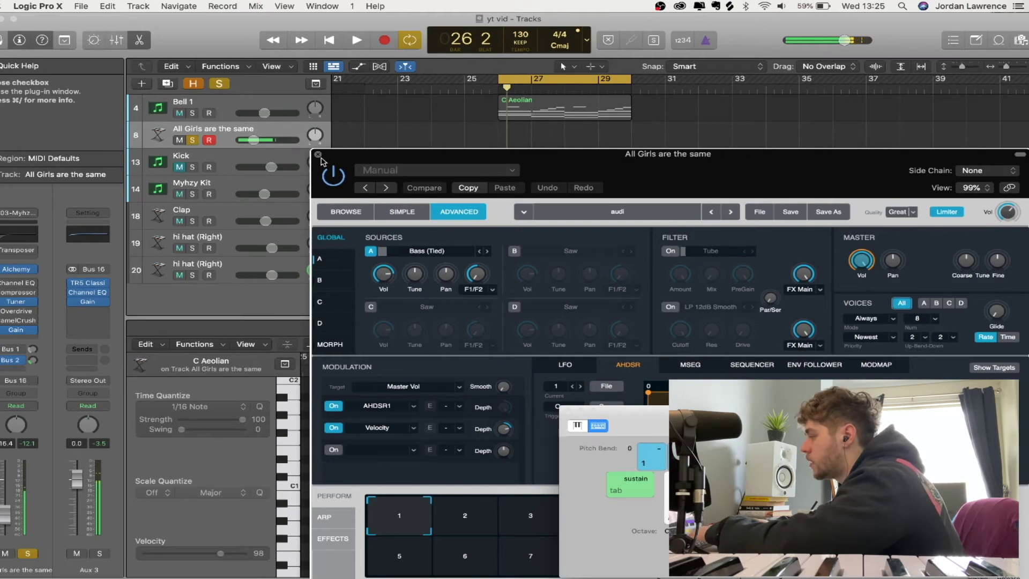
click(318, 156)
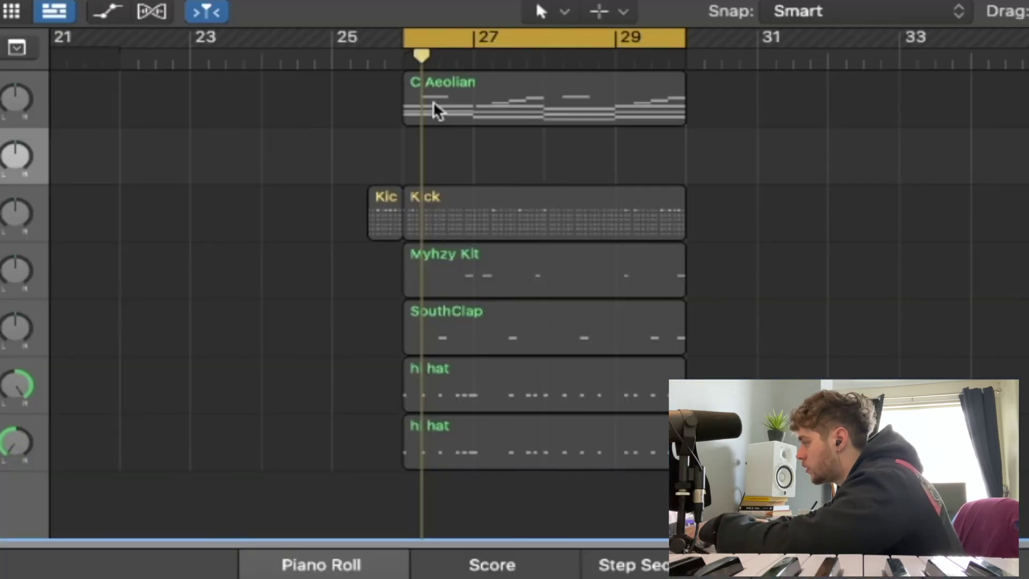
Step: Copy the Bell 1 region at bar 26 onto the All Girls are the same track and open the copy in a separate Piano Roll
drag(433, 102, 433, 159)
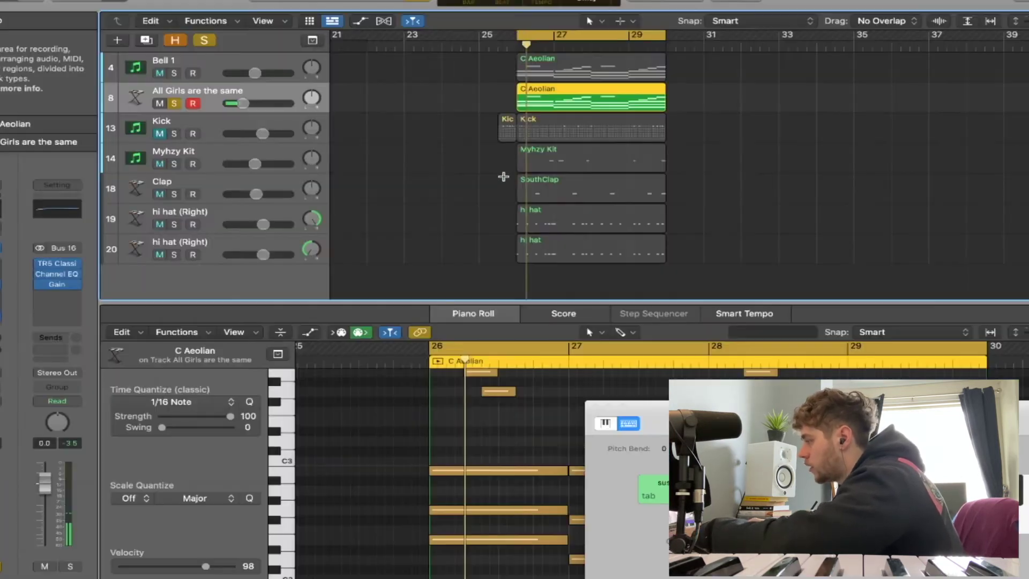
key(super+4)
scroll(506, 179, up, 2)
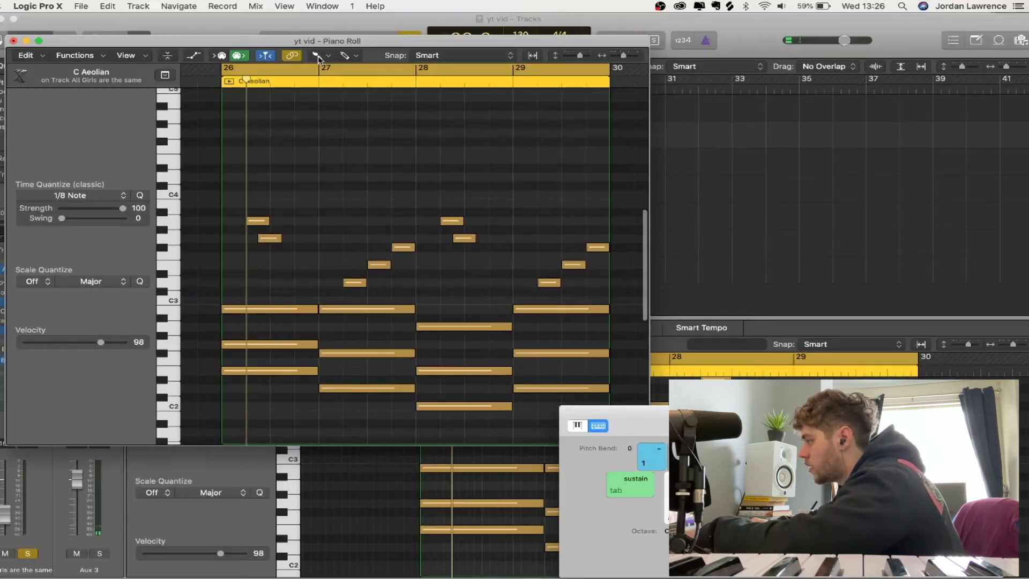
Step: Delete the melody and upper chord notes with the Pointer tool, keeping only the lowest chord note in each bar
click(317, 9)
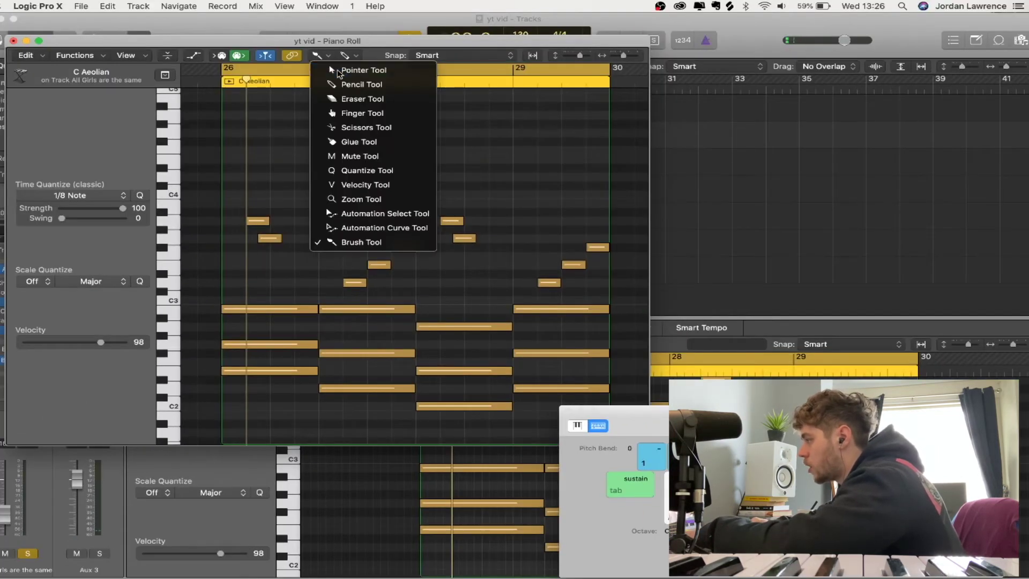
click(358, 24)
drag(182, 152, 677, 285)
drag(956, 235, 913, 361)
key(Delete)
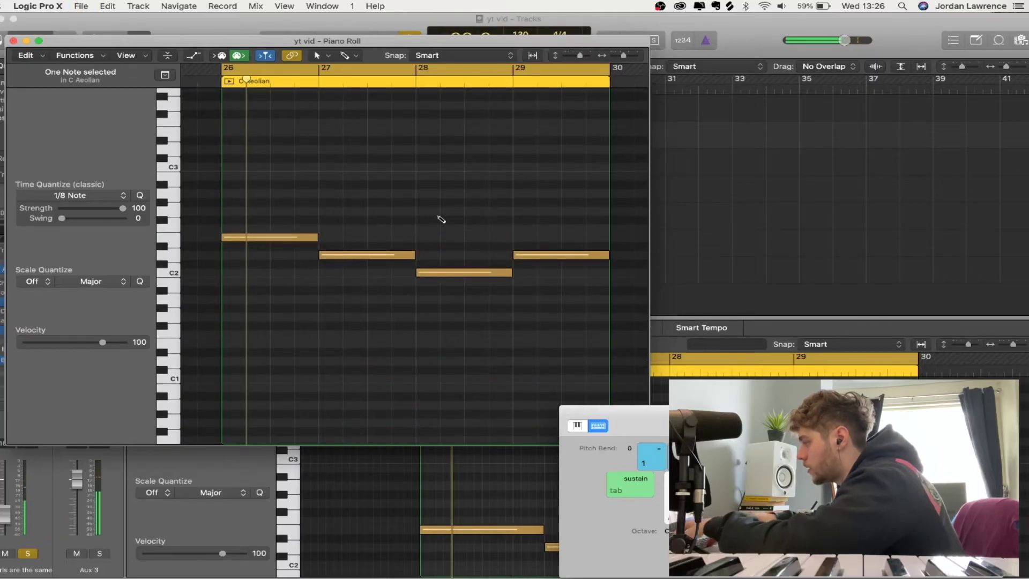
Step: Lower the bass notes one octave and vary their rhythm, starting bar 27's note on beat 2, and close the Piano Roll
key(super+a)
key(Delete)
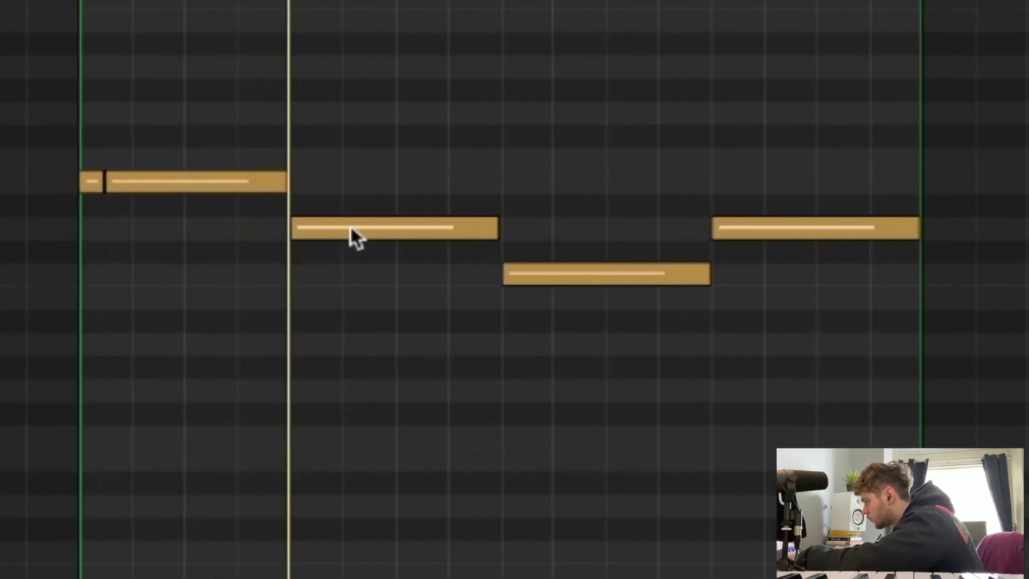
drag(293, 229, 343, 227)
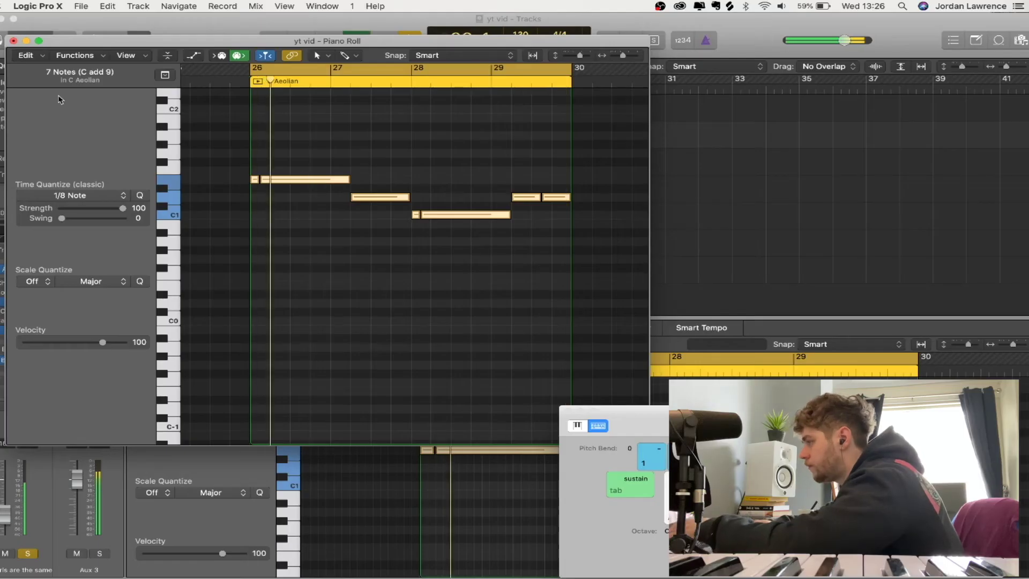
click(14, 41)
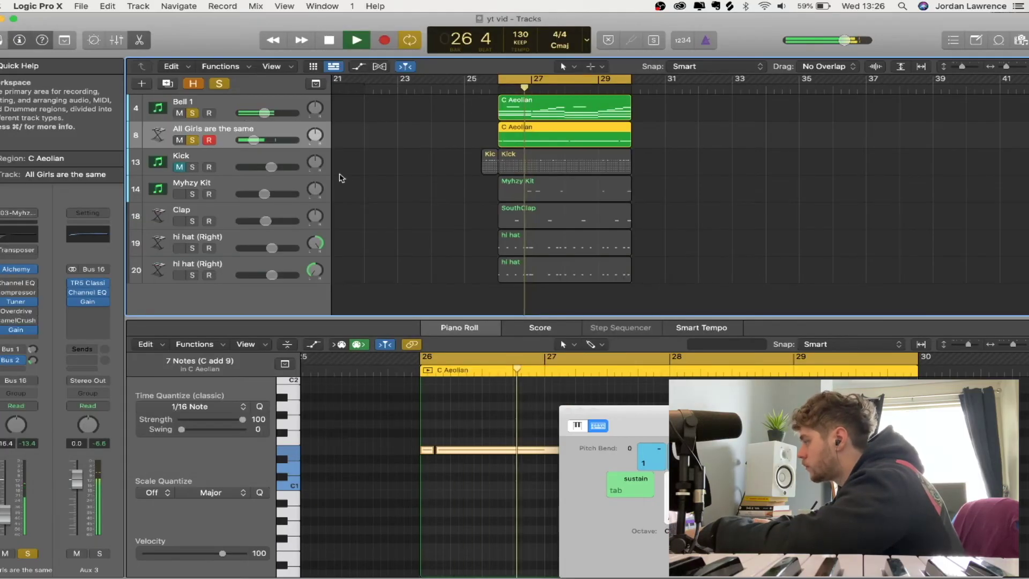
Step: Turn off all track solos and unmute the Kick track during playback
click(219, 84)
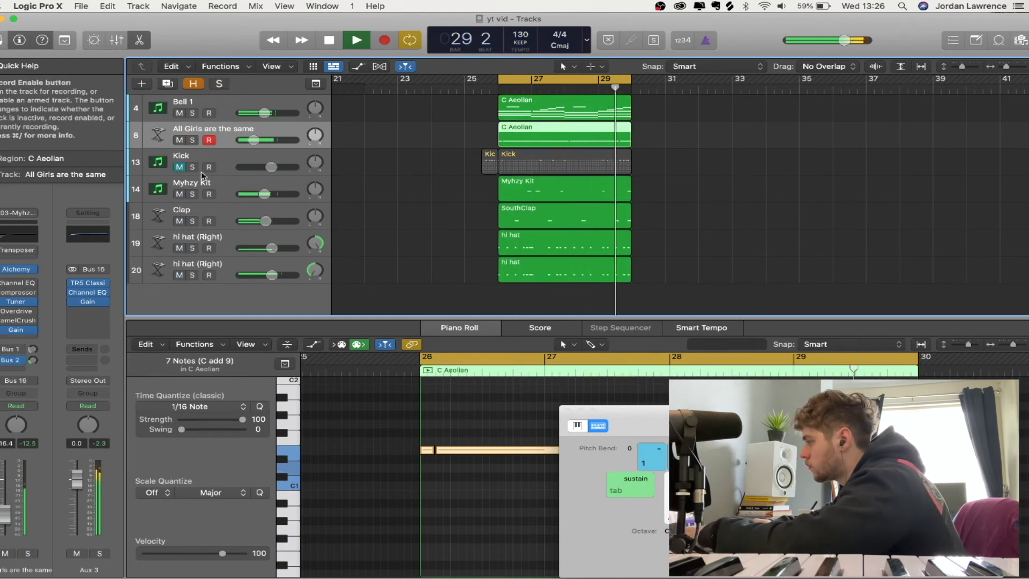
click(179, 167)
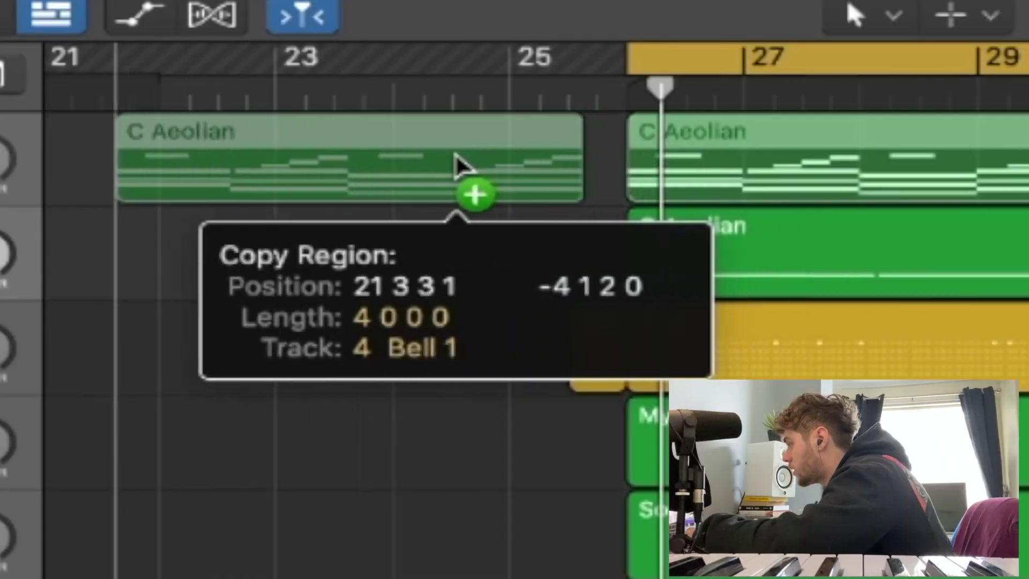
Step: Copy the bell and bass regions to bar 22 and remove the bass region at bar 26
drag(462, 168, 501, 172)
scroll(471, 211, left, 5)
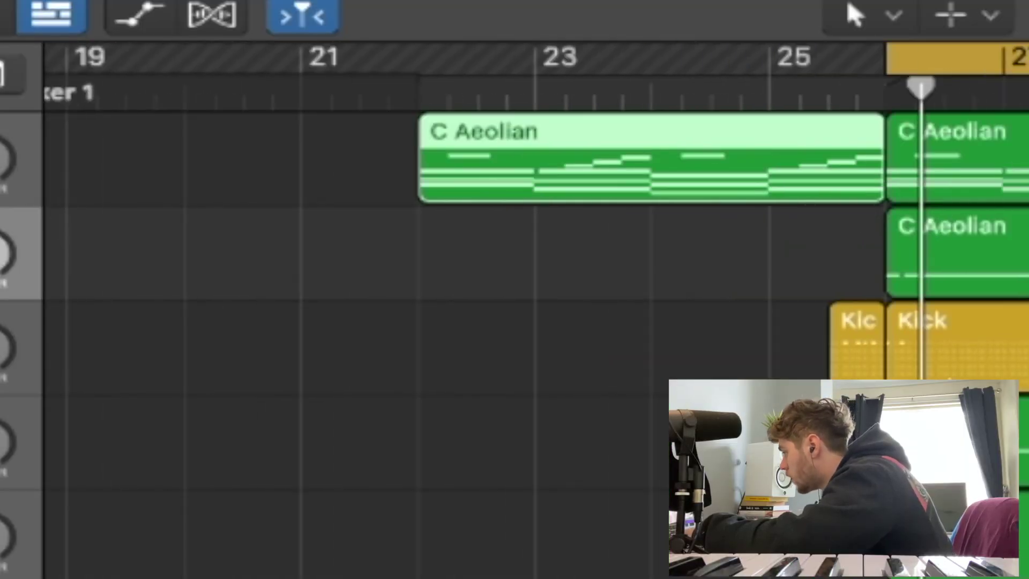
drag(728, 165, 712, 271)
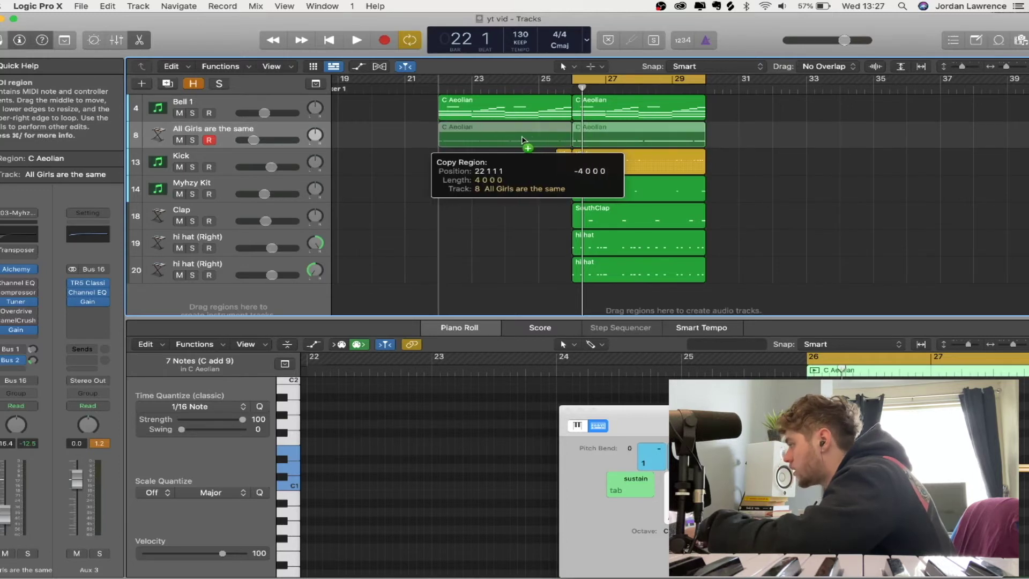
drag(523, 140, 522, 141)
click(651, 140)
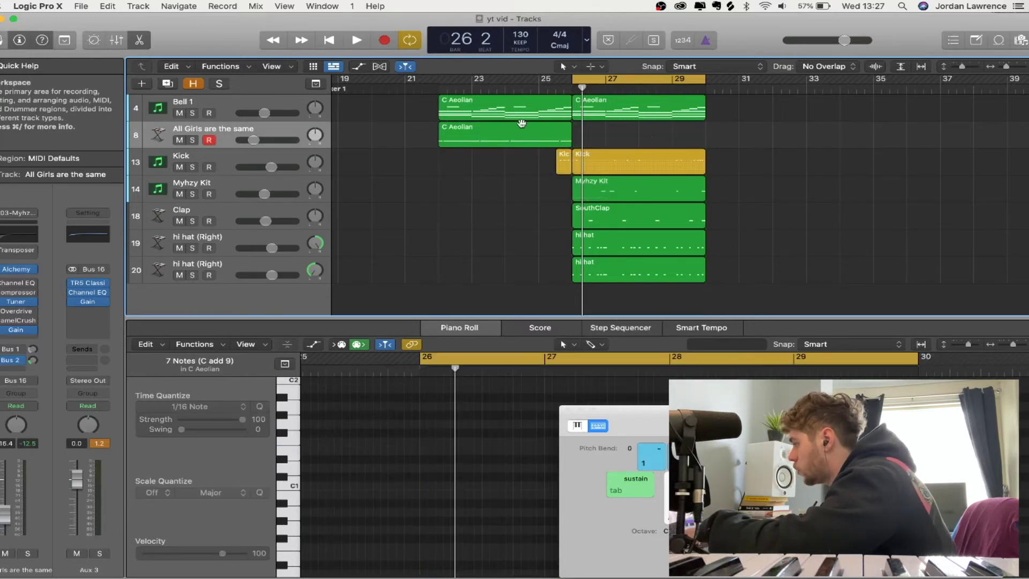
Step: Set the cycle range to start at bar 24 and play the arrangement from there
drag(504, 83, 1024, 134)
key(space)
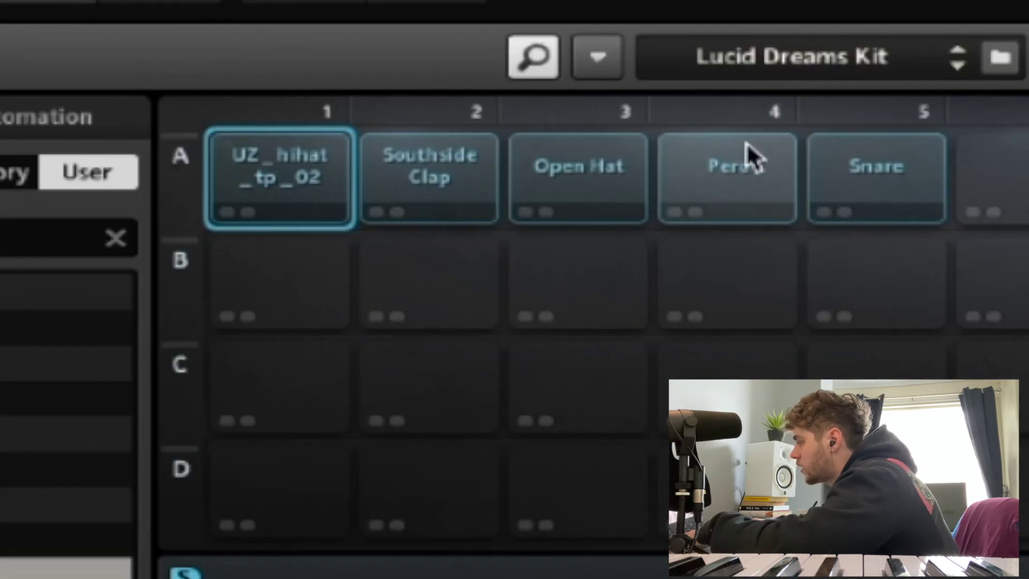
Step: Audition the Perc pad of the Lucid Dreams Kit and switch off the cycle range
click(731, 168)
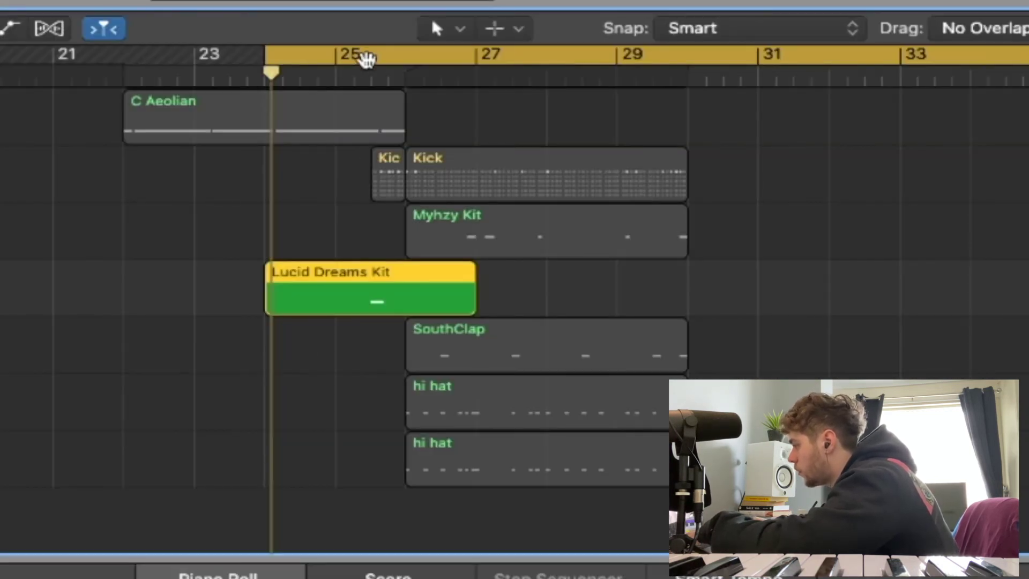
click(339, 62)
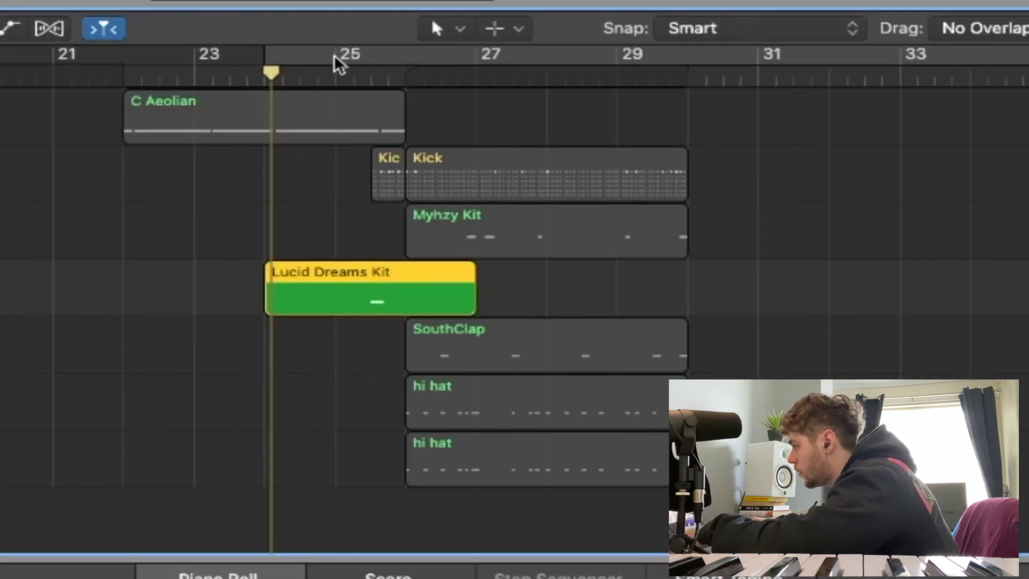
Step: Repeat the bell, kick, Myhzy Kit, clap and hi-hat regions starting at bar 26 three times in a row
scroll(423, 346, up, 1)
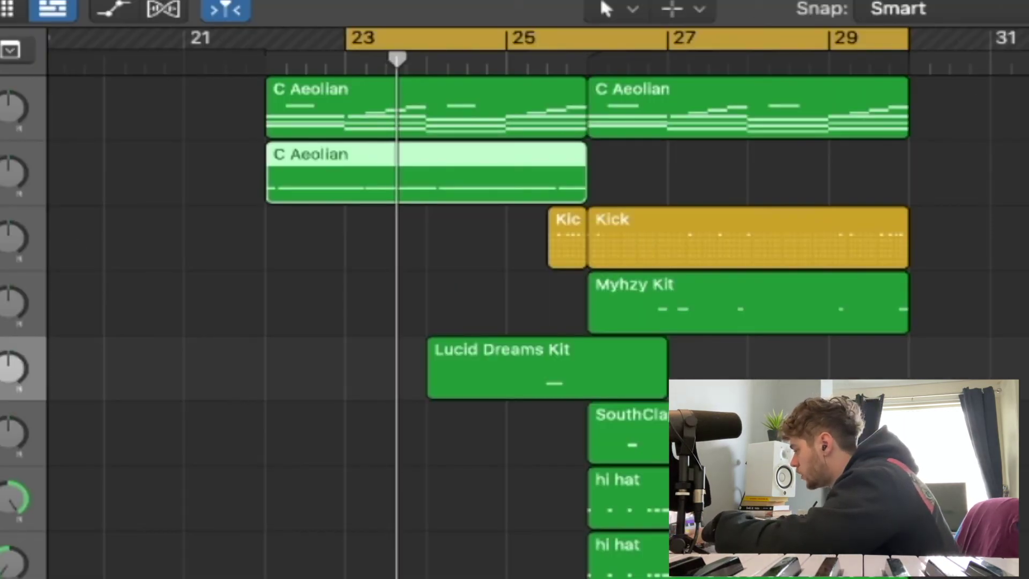
key(x)
key(x)
drag(659, 376, 624, 99)
key(super+r)
key(super+r)
key(super+r)
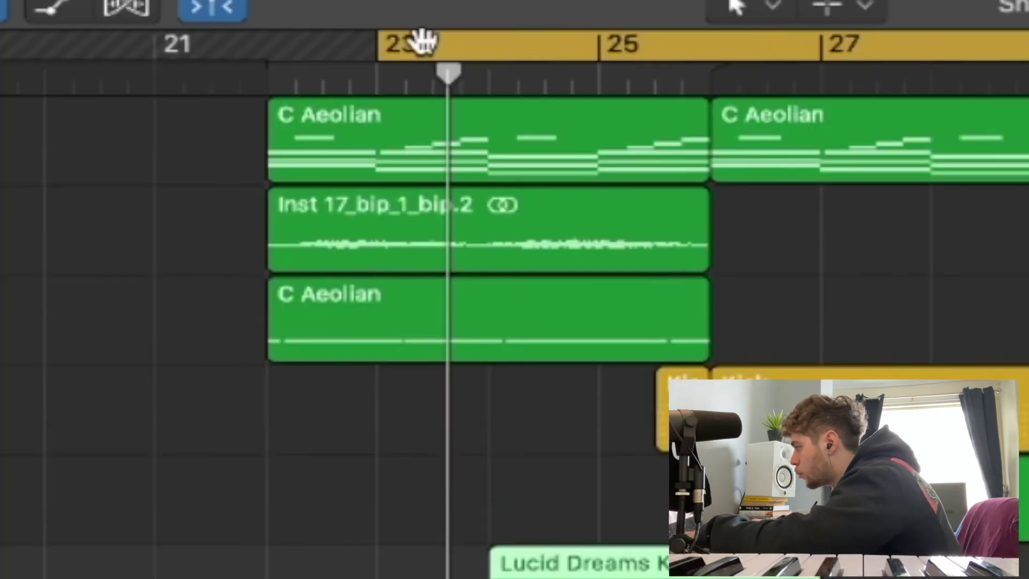
Step: Set the cycle range to run from bar 22 to about bar 36
click(469, 78)
drag(272, 44, 653, 103)
scroll(652, 103, left, 7)
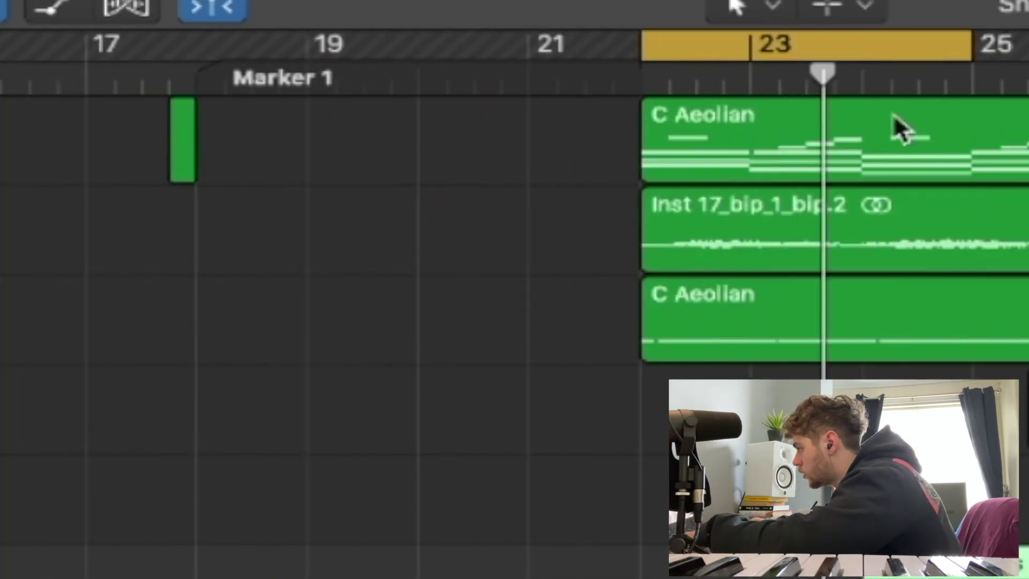
click(642, 48)
drag(641, 47, 1003, 78)
scroll(682, 171, right, 6)
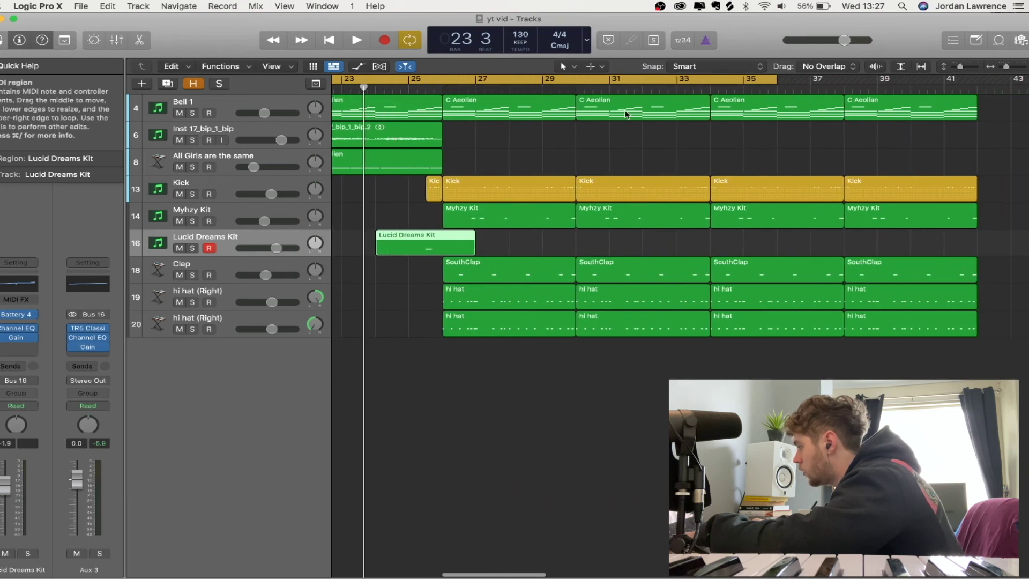
Step: Copy the bell, vocal and bass regions from bar 22 to bars 42 and 46 as an outro
key(super+Left)
scroll(418, 180, left, 2)
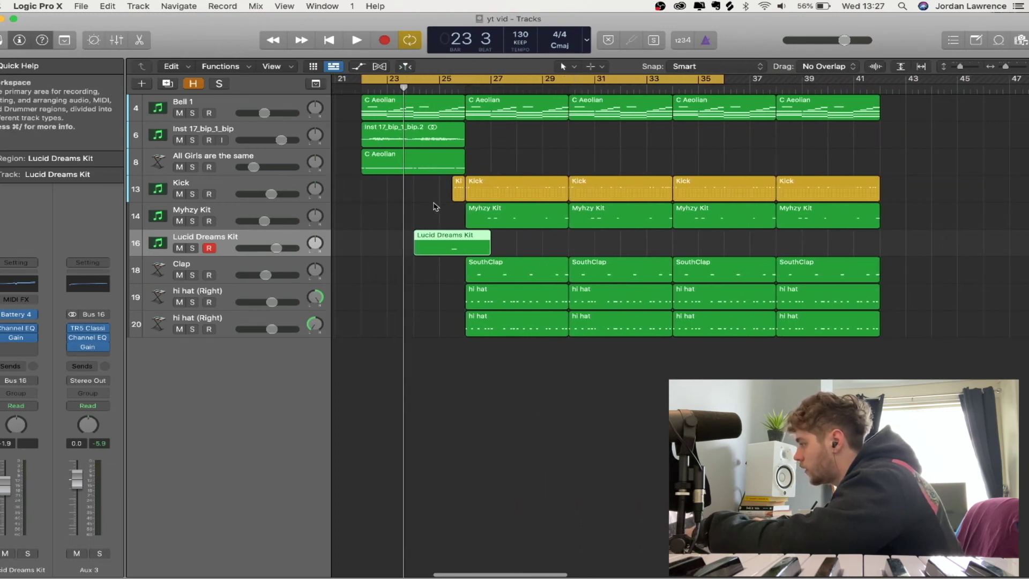
drag(426, 170, 969, 115)
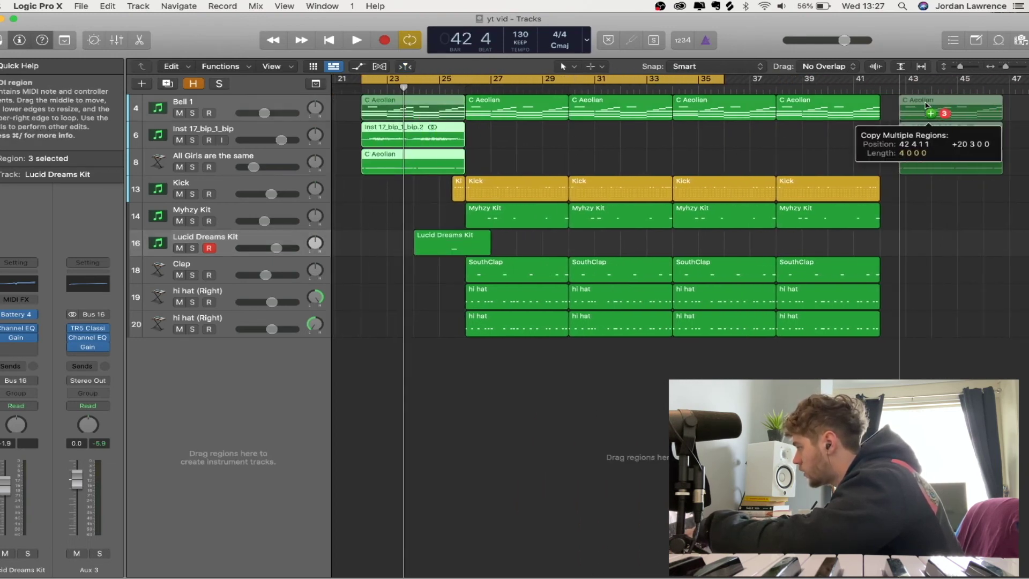
drag(911, 103, 910, 103)
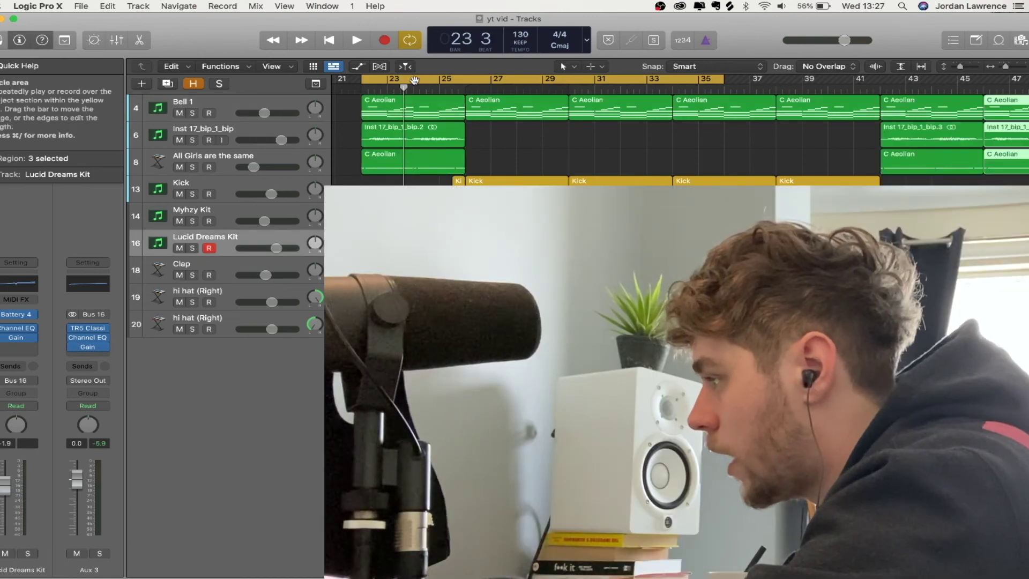
Step: Play the arrangement from the start of the cycle range at bar 22
drag(369, 81, 984, 81)
key(space)
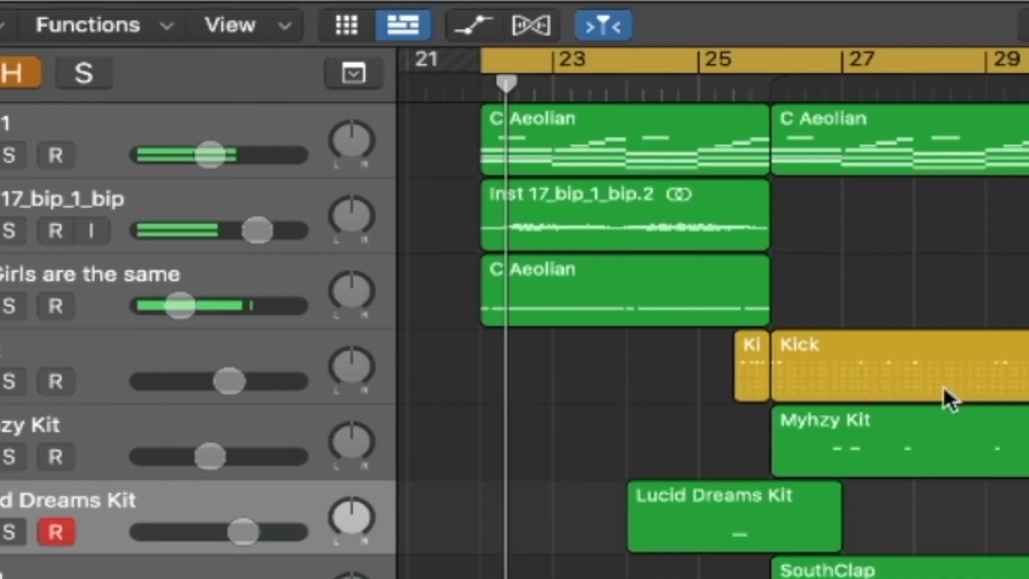